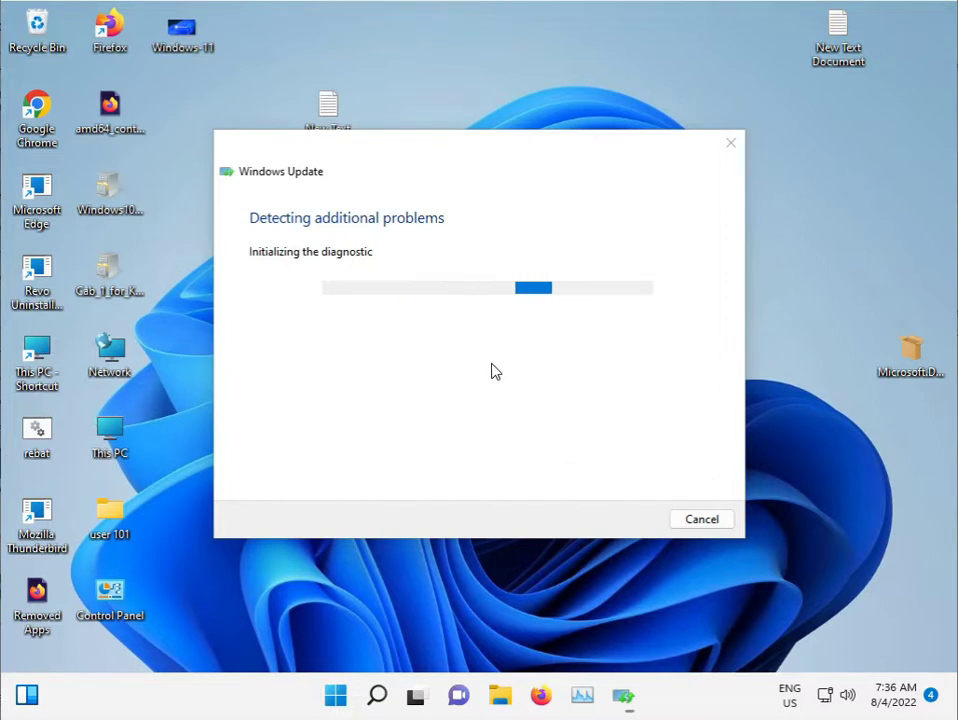
Open Command Prompt as administrator and allow it to make changes to the device.
key("super+r")
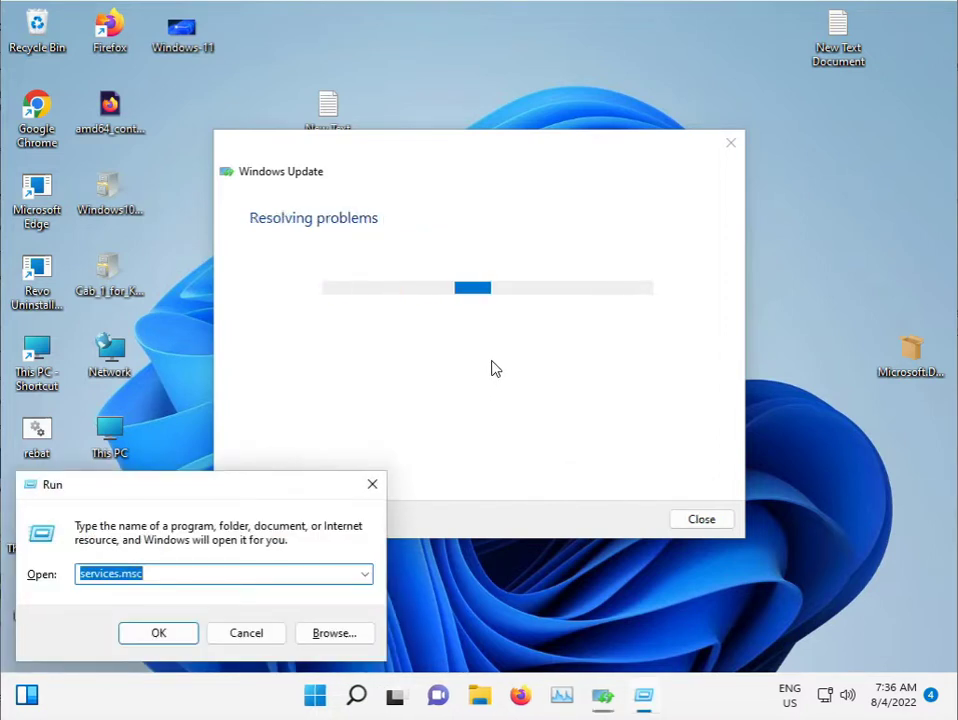
key("Escape")
left_click(336, 695)
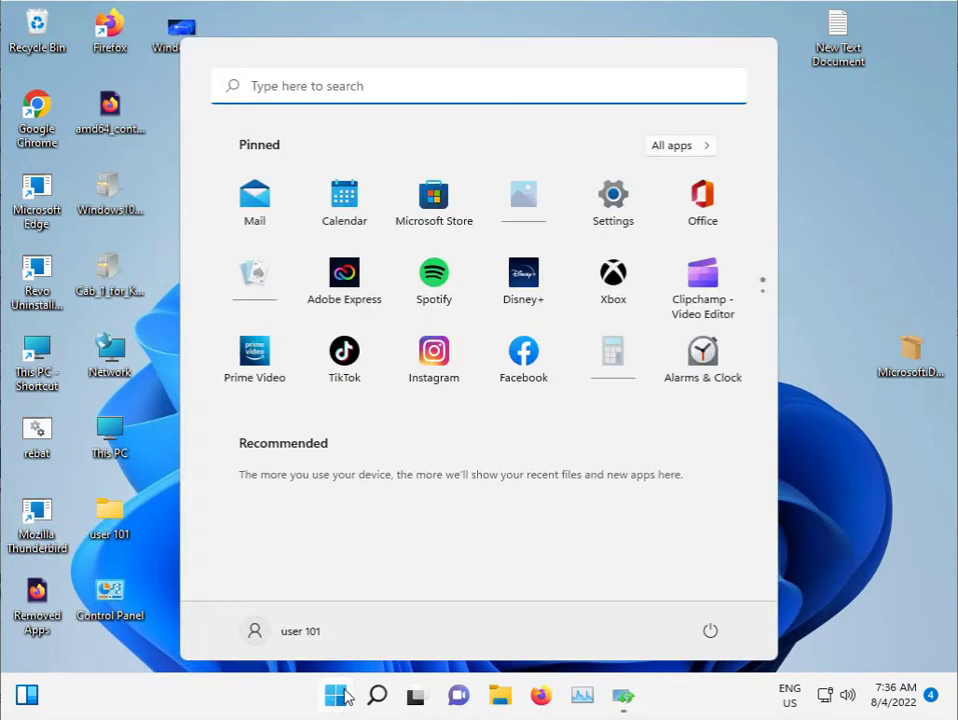
type("cmd")
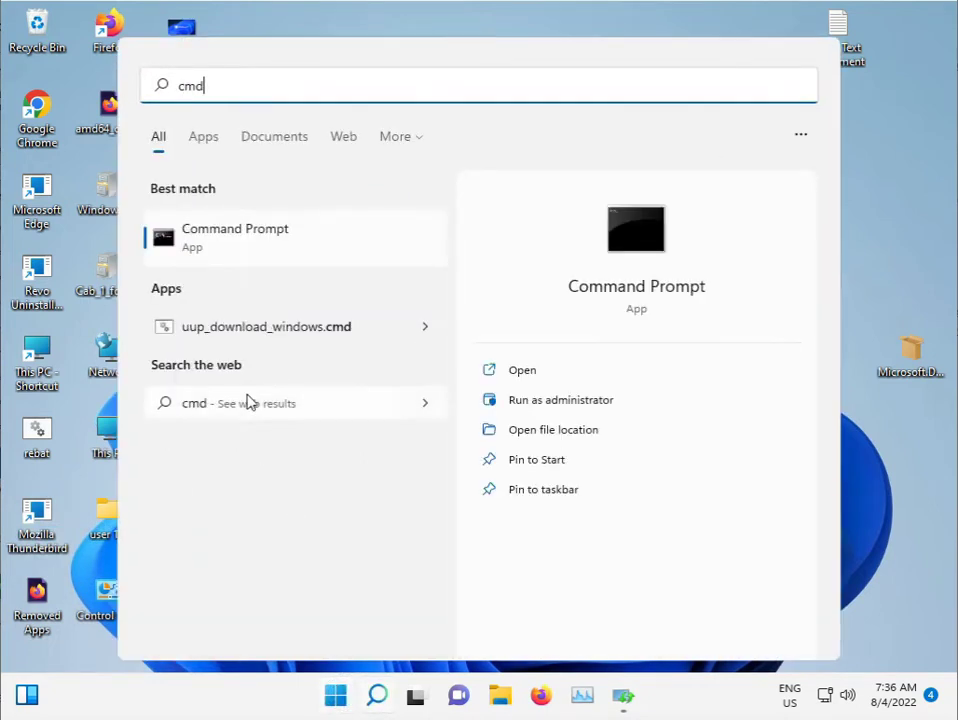
right_click(281, 249)
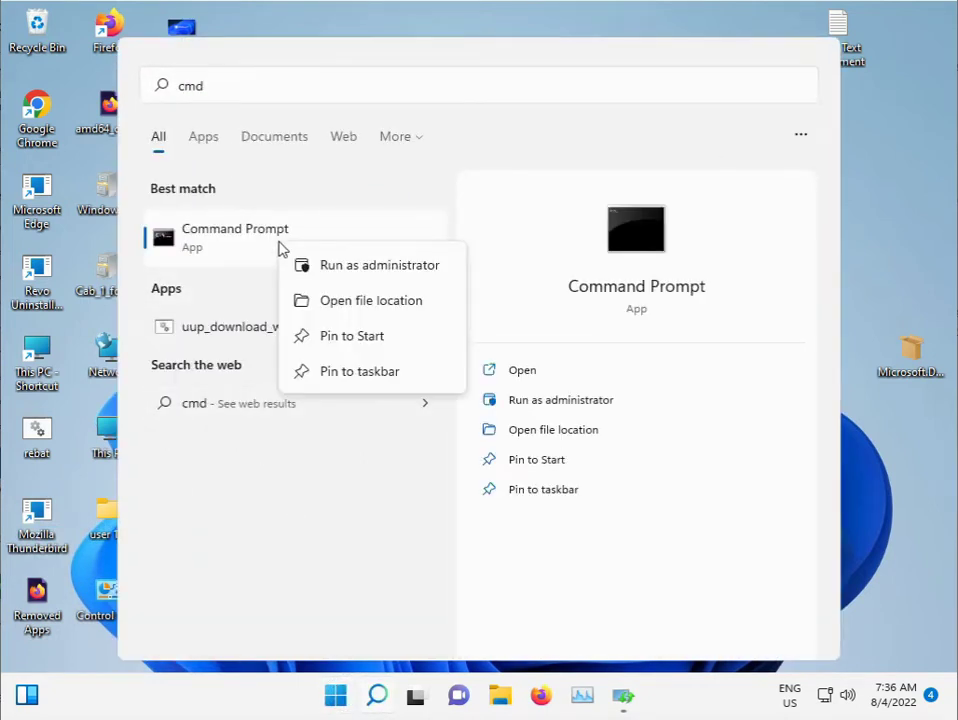
left_click(375, 268)
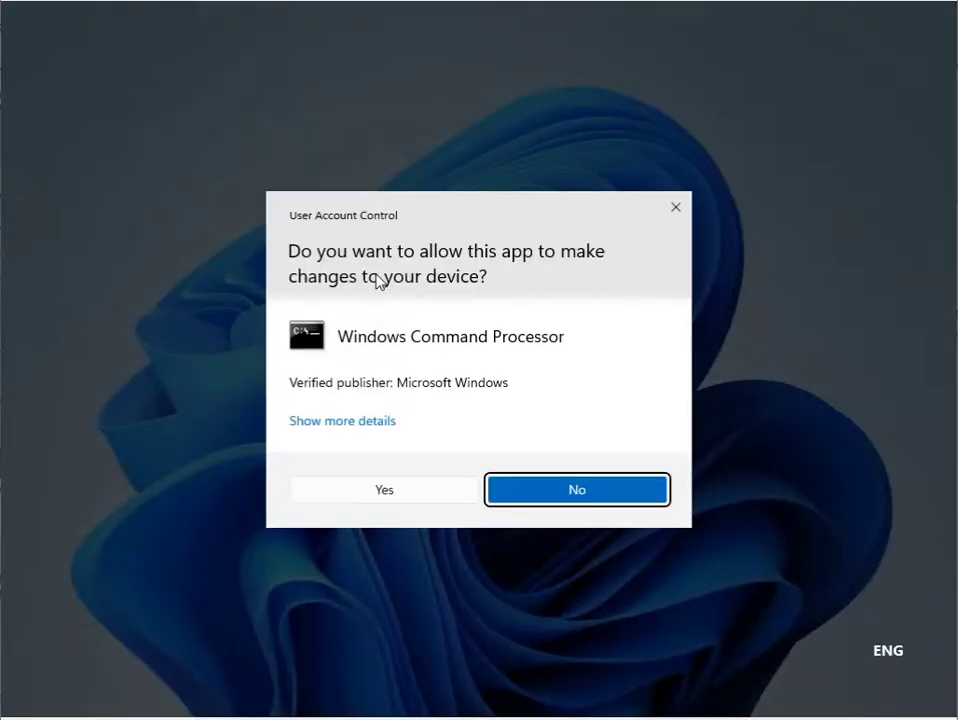
left_click(416, 489)
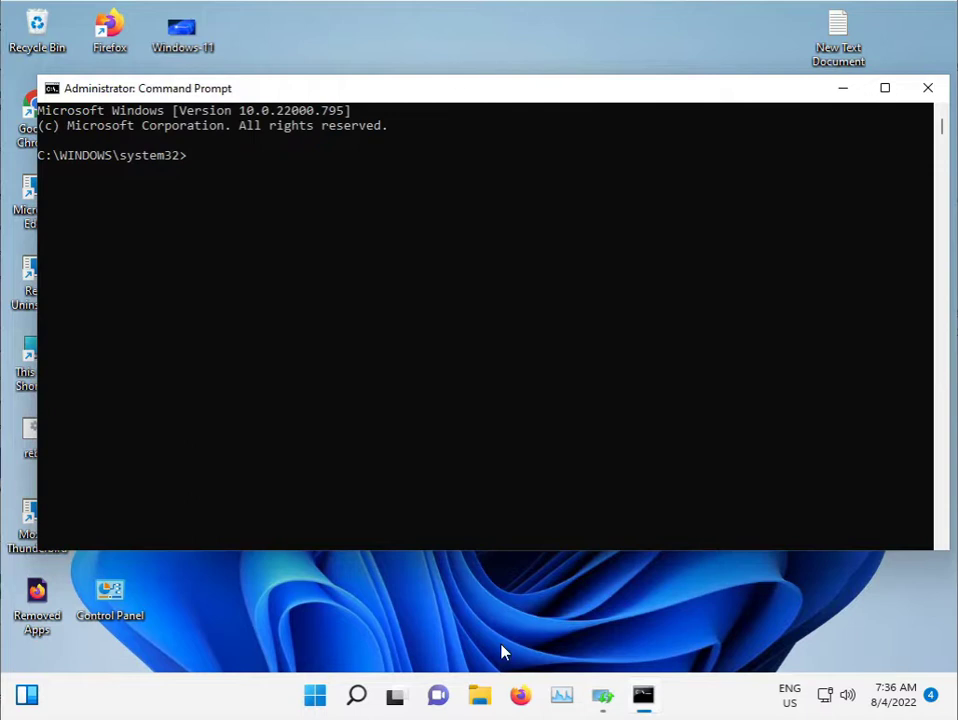
Close the Windows Update troubleshooter and run sfc /scannow in the administrator Command Prompt.
left_click(602, 695)
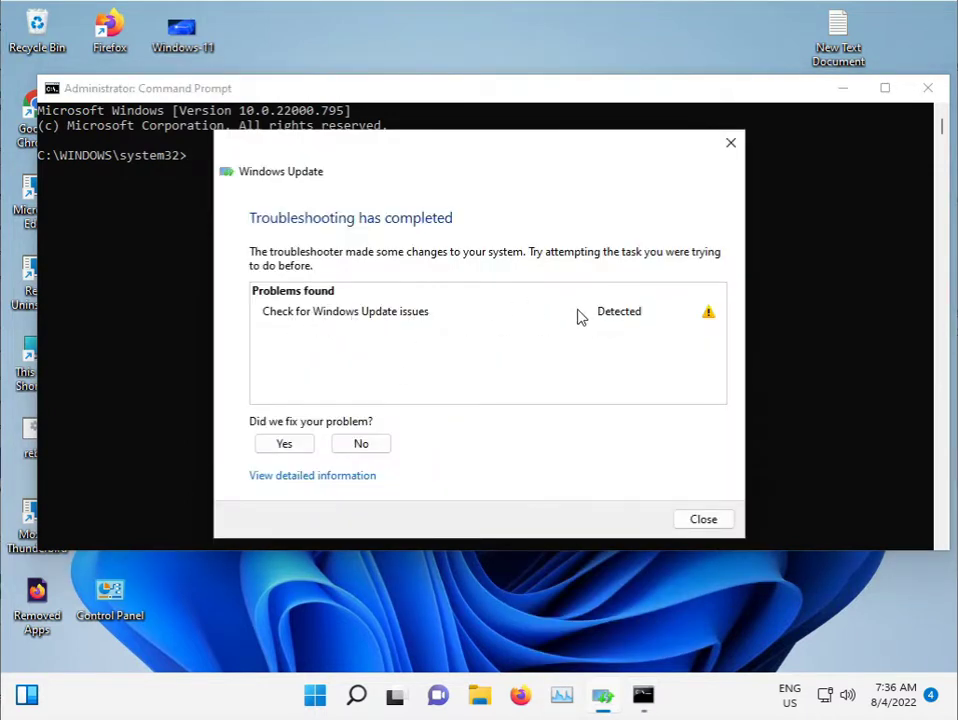
left_click(731, 143)
left_click(199, 157)
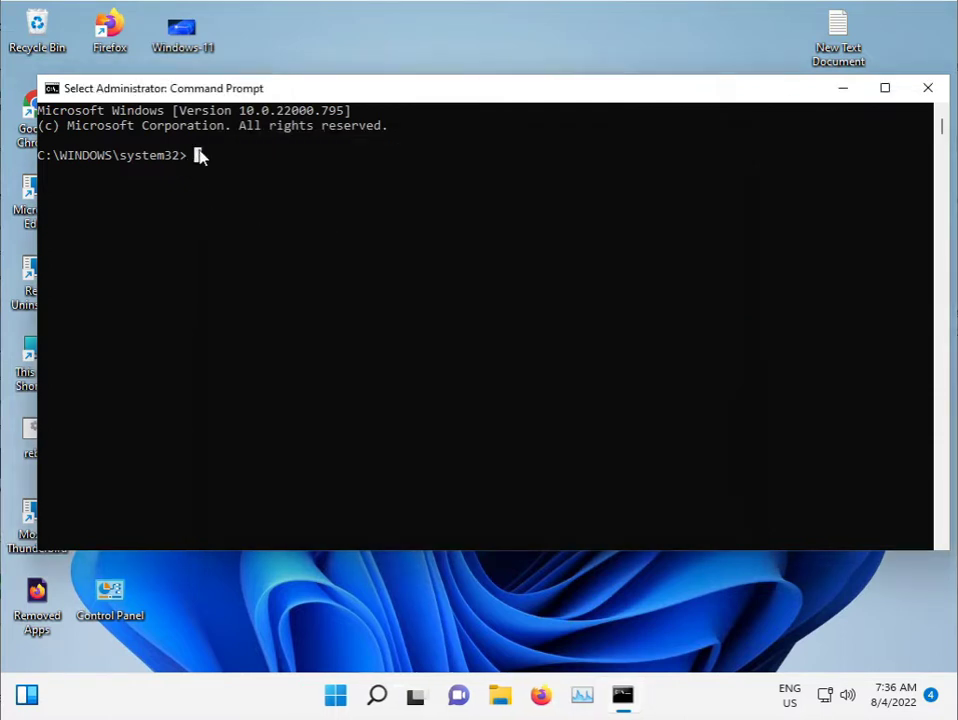
right_click(194, 162)
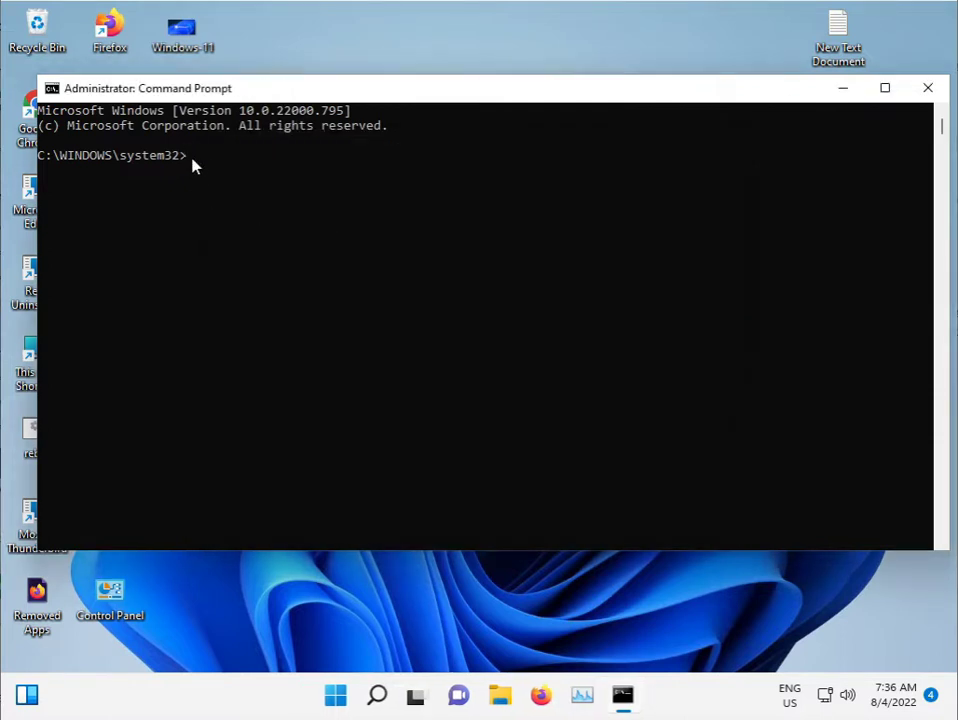
type("sfc /scannow")
key("Return")
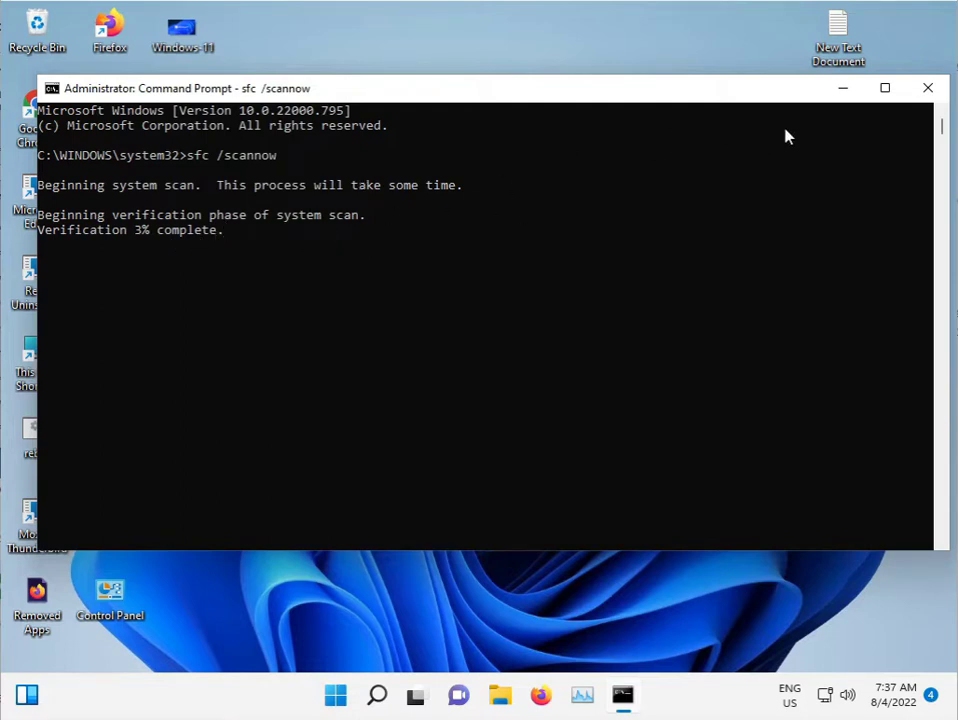
Minimise the Command Prompt, switch to Google Chrome and dismiss its offer to restore pages.
left_click(838, 90)
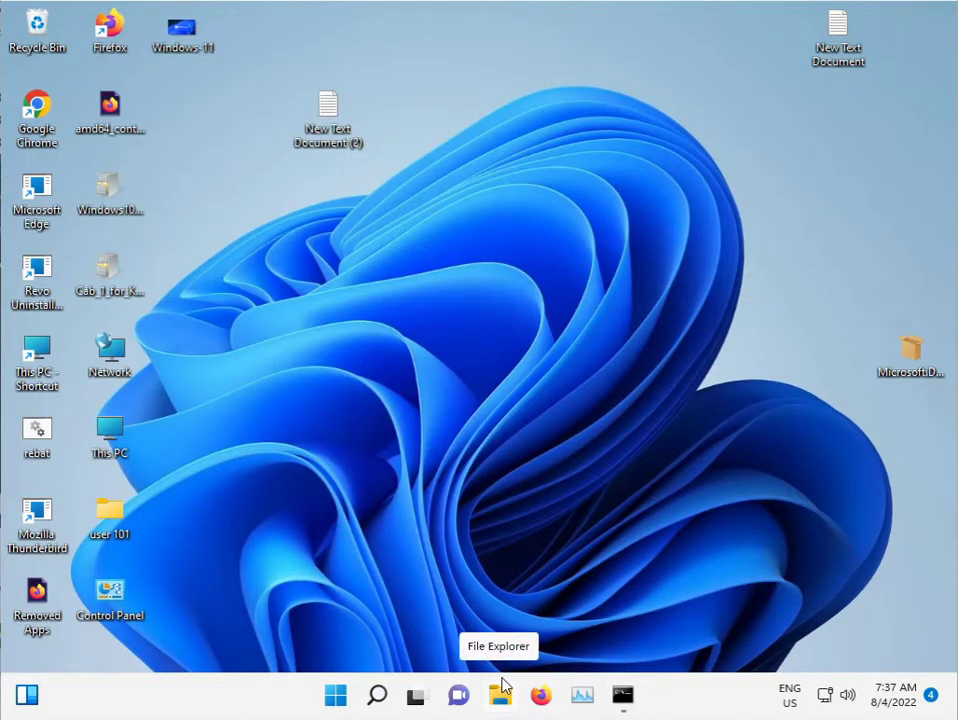
double_click(41, 108)
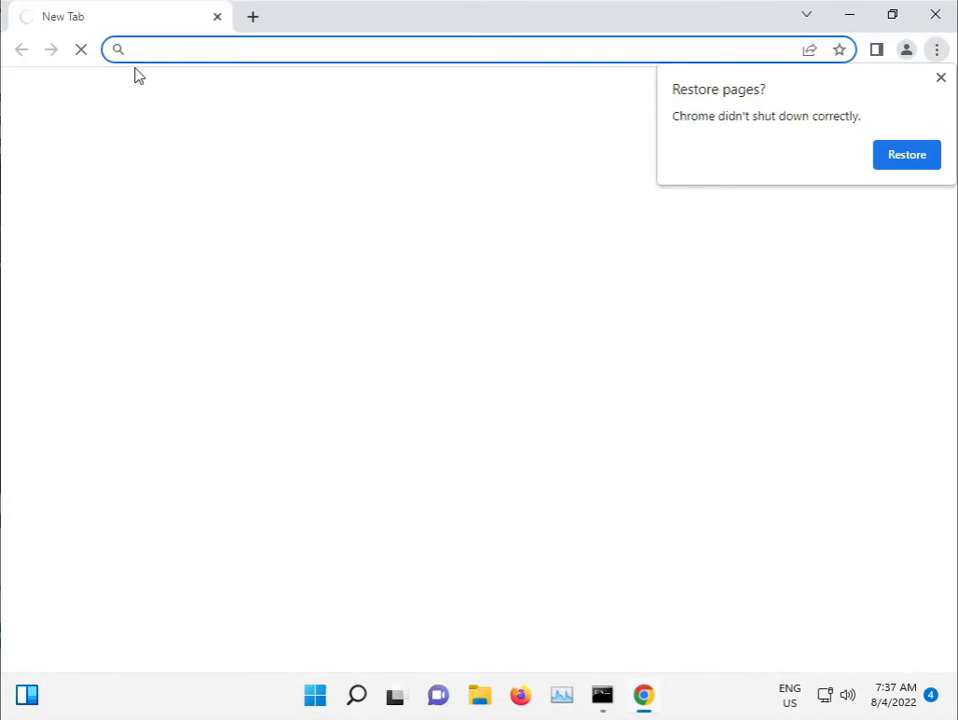
left_click(940, 77)
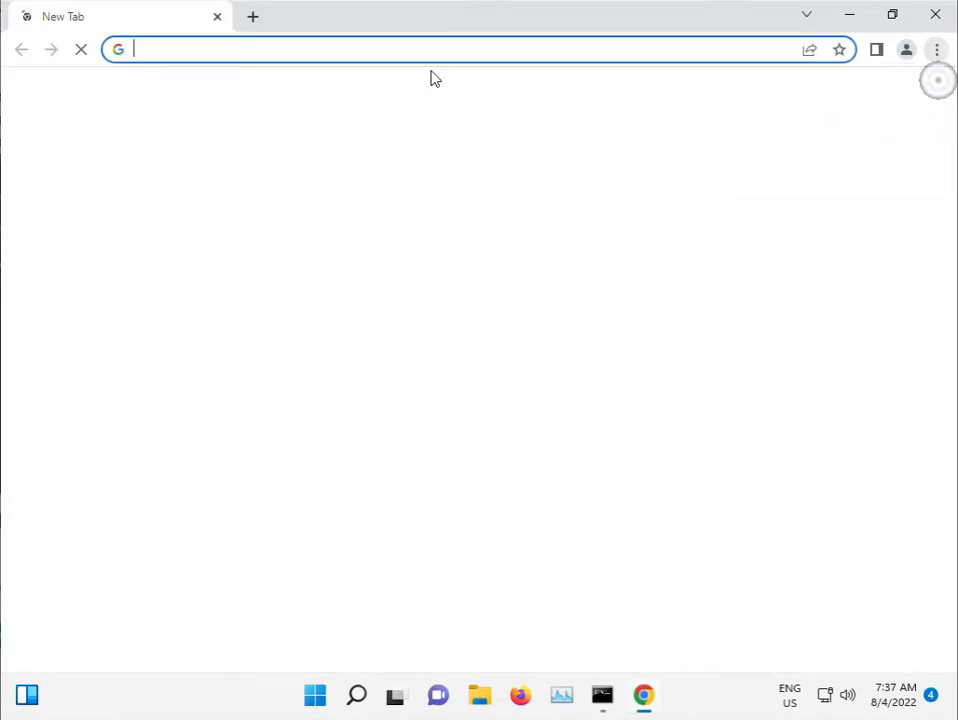
Search the web for ".net framework repair tool" and open Microsoft's support page about the tool.
left_click(405, 49)
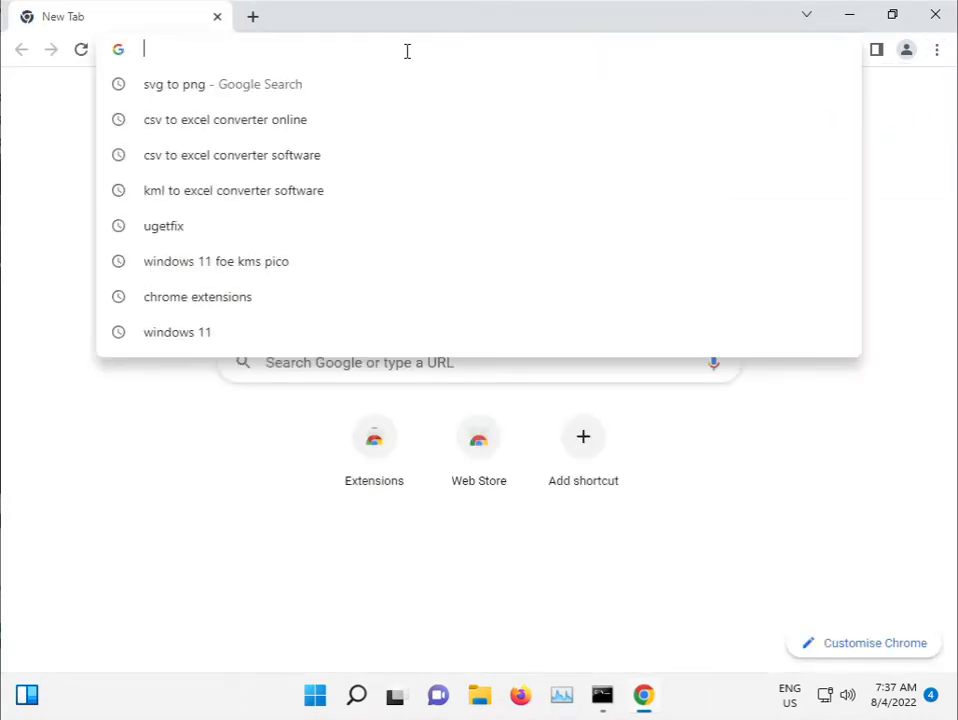
type(".")
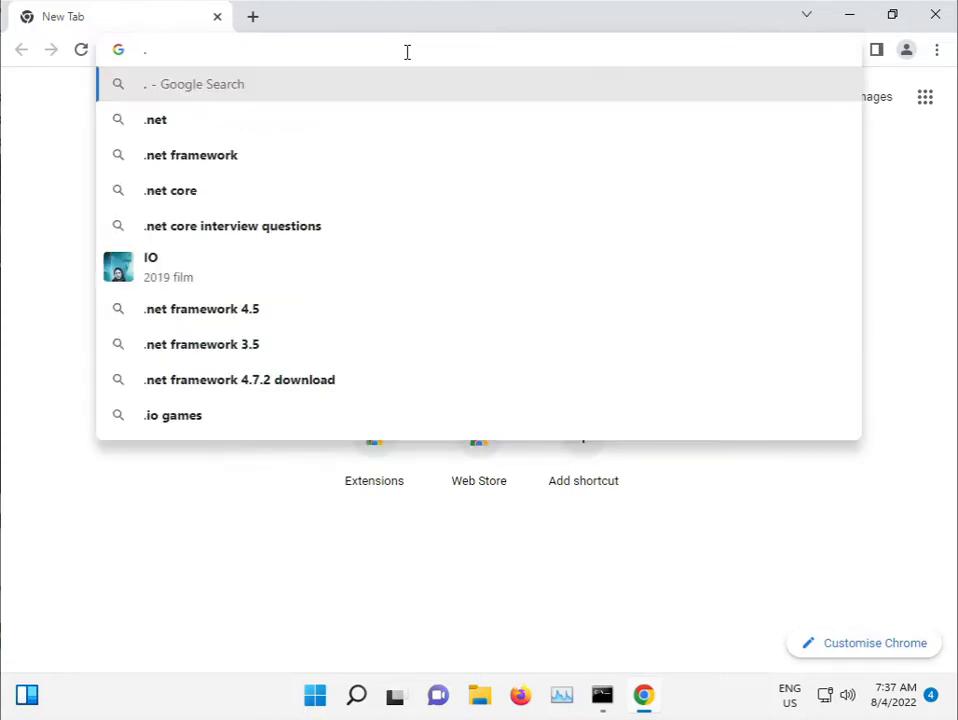
type("net")
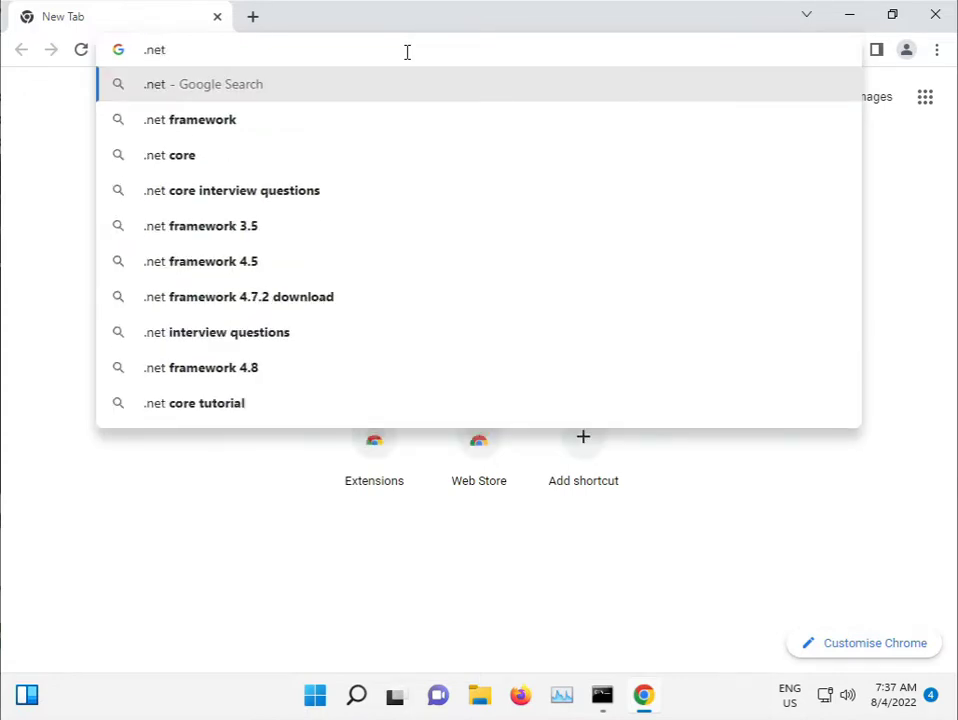
key("Down")
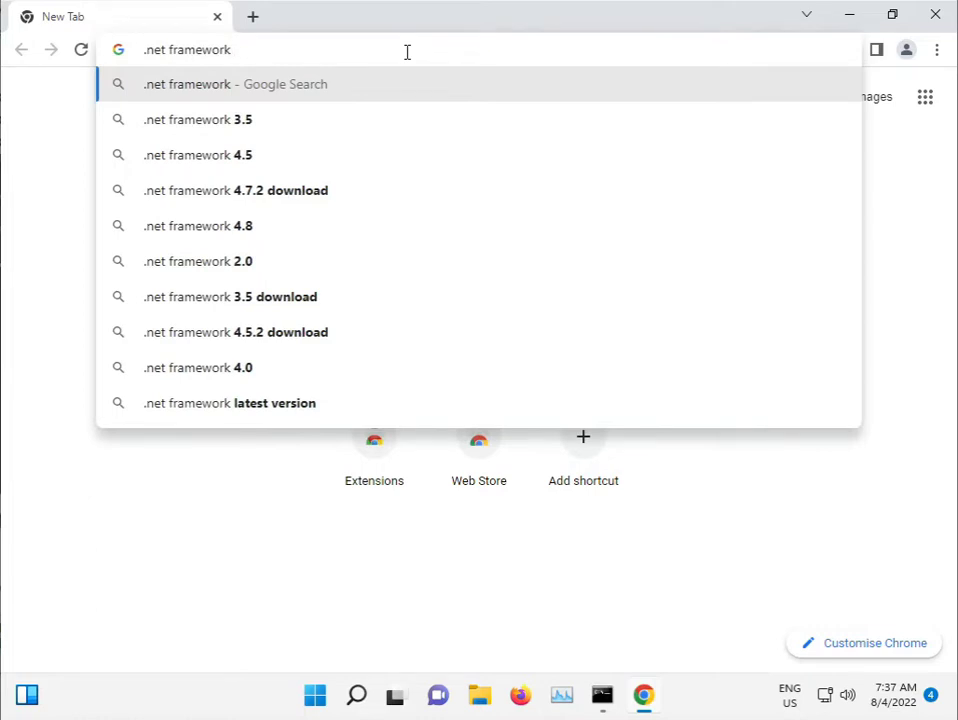
type("repair tool")
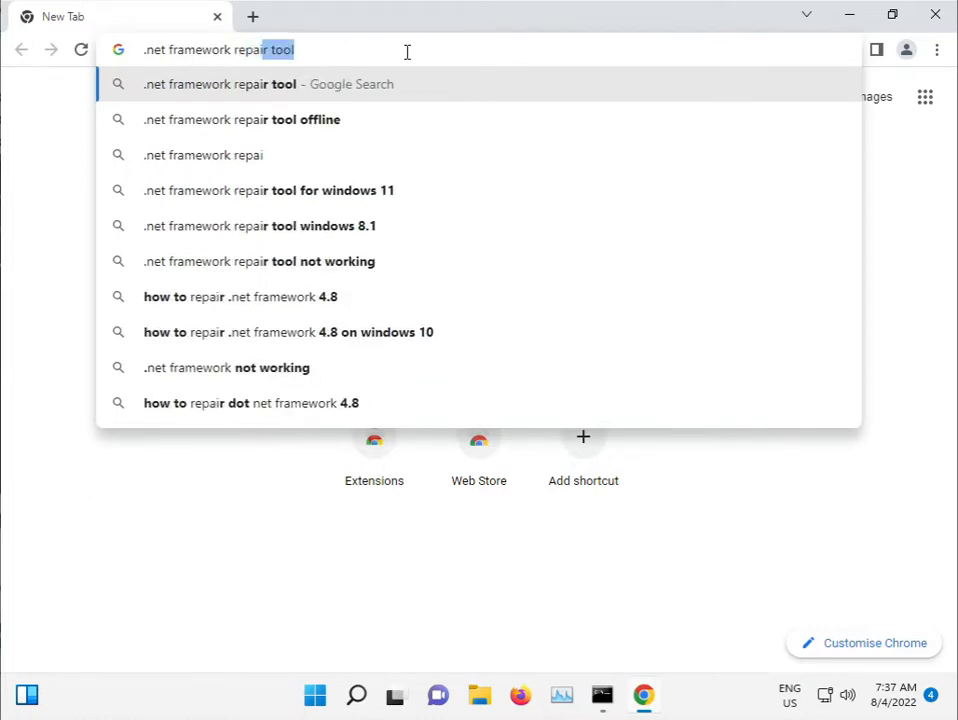
key("Down")
key("Return")
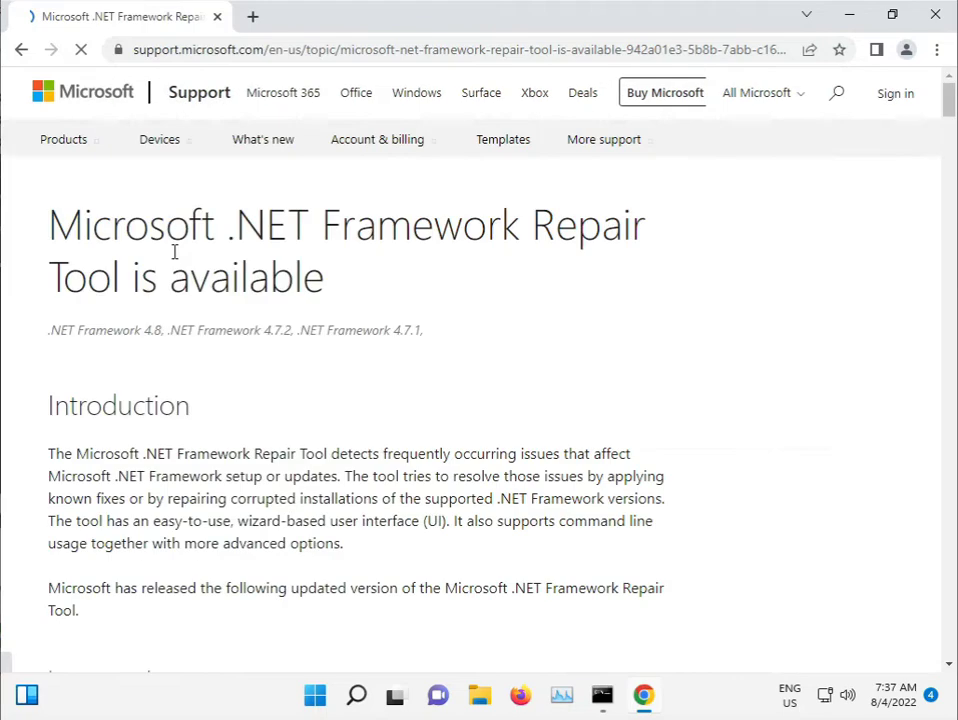
Find the download information on the support page and download the Microsoft .NET Framework Repair Tool.
scroll(357, 453, "down", 5)
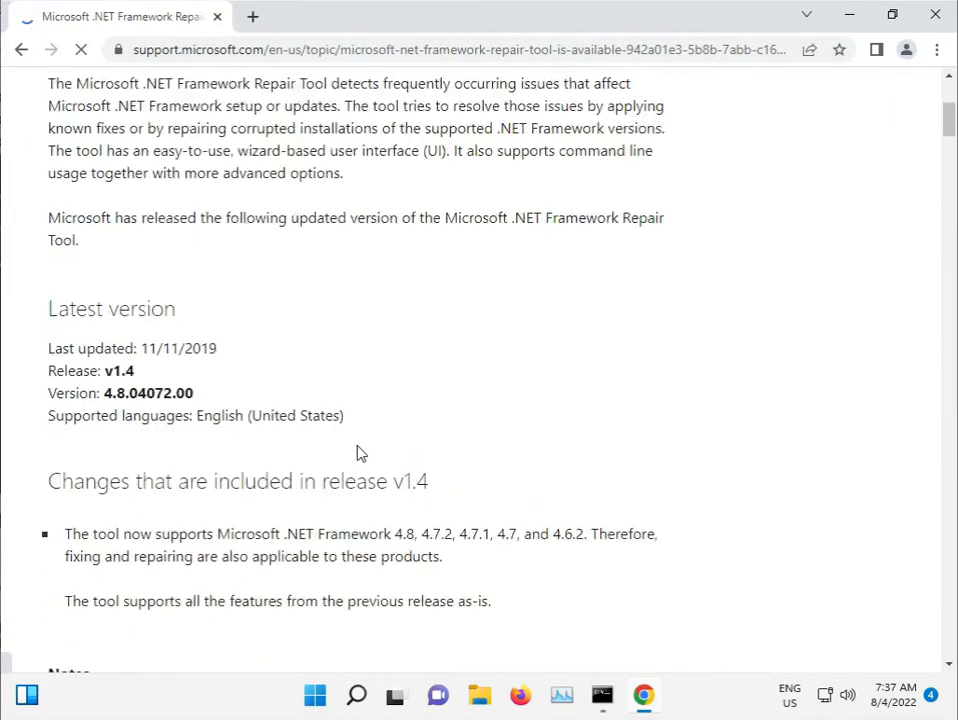
scroll(357, 453, "down", 5)
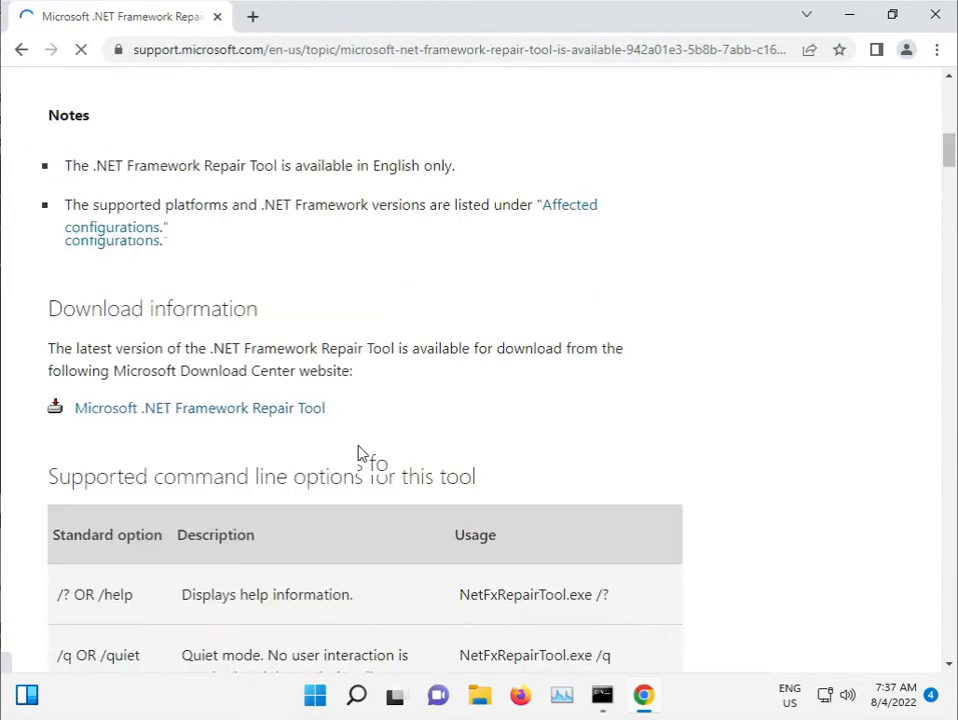
scroll(357, 453, "down", 3)
scroll(362, 453, "down", 9)
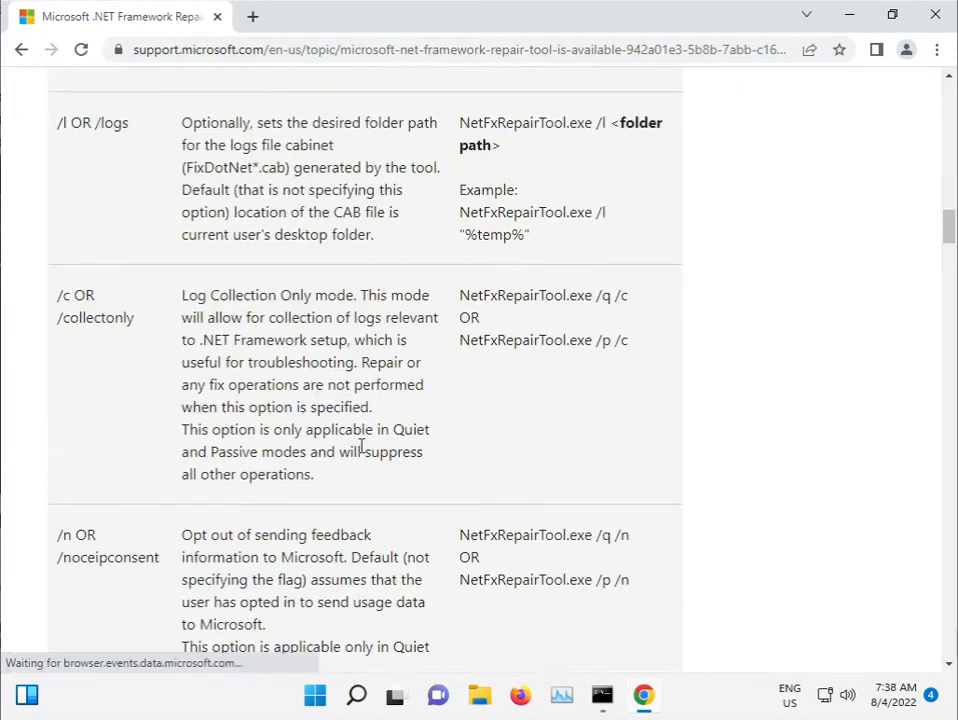
scroll(362, 453, "down", 5)
scroll(500, 550, "down", 5)
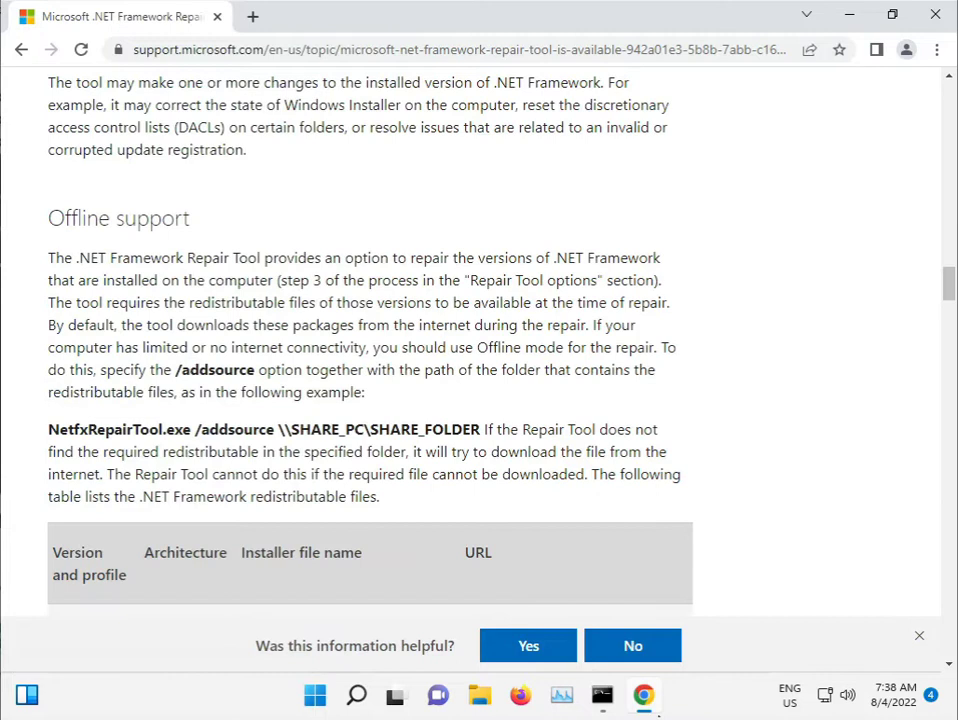
scroll(600, 600, "up", 20)
left_click(95, 583)
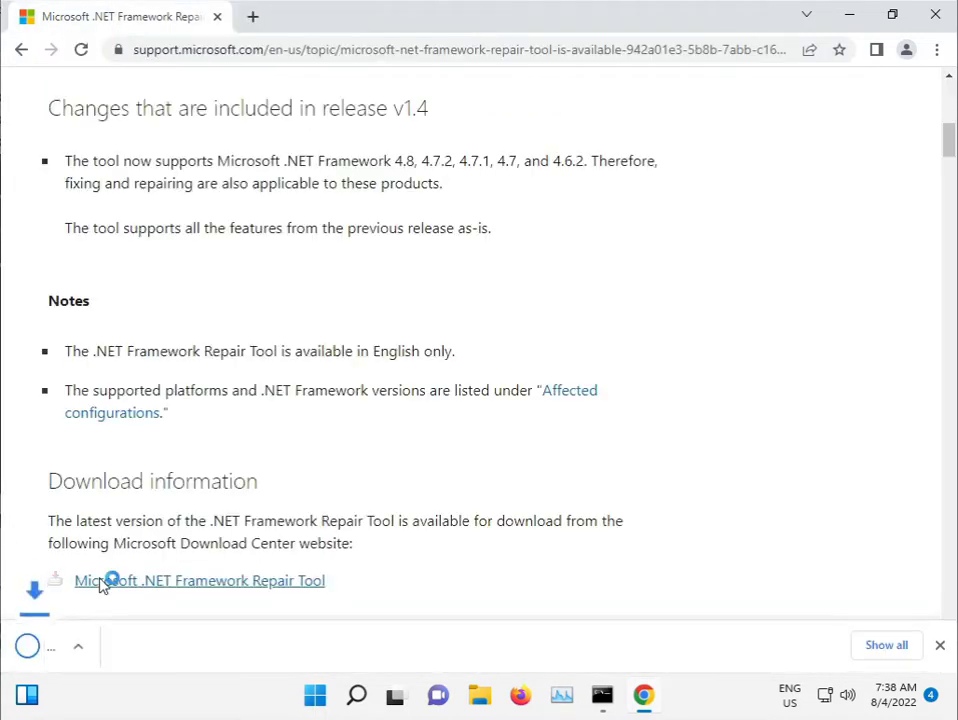
Launch the downloaded netfxrepairtool.exe and allow it to make changes to the device.
left_click(195, 647)
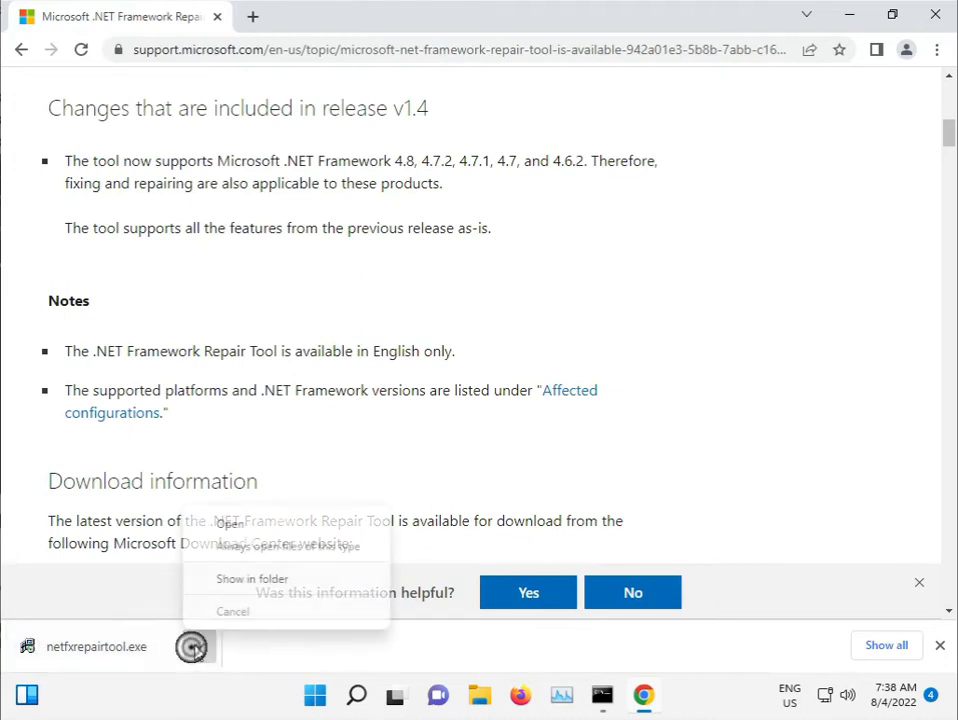
left_click(236, 524)
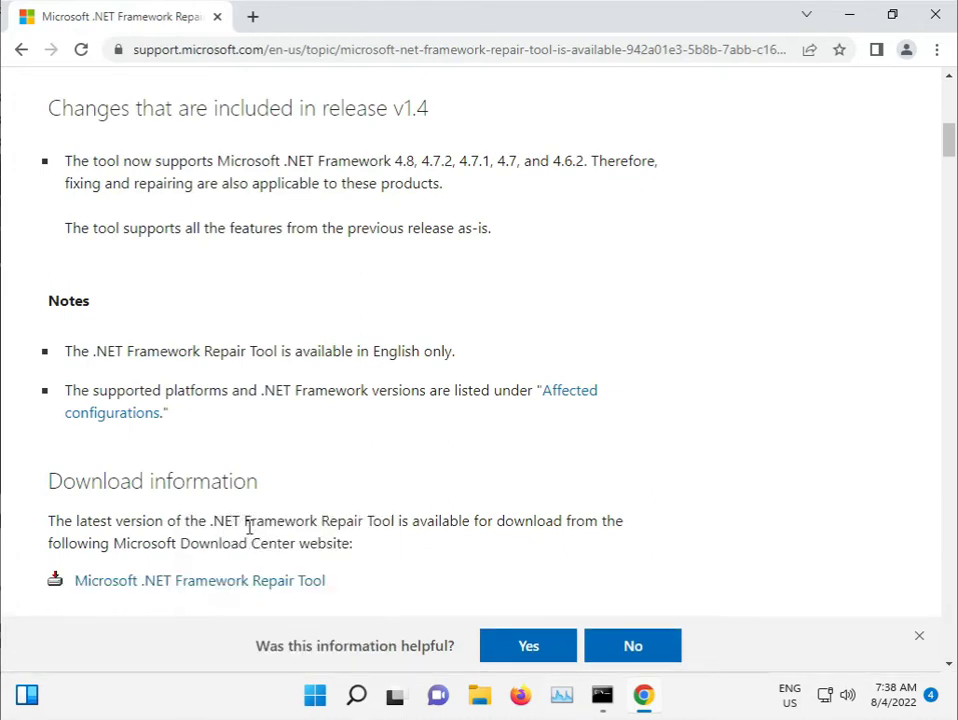
left_click(388, 499)
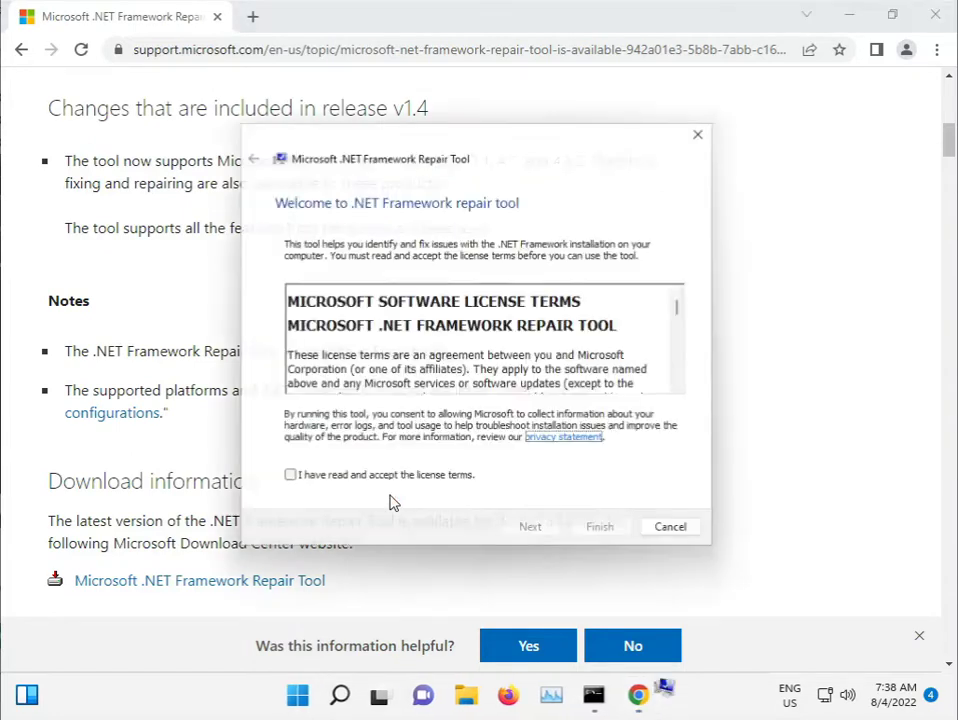
Accept the license terms, run the .NET Framework repair through to its finish, and minimise the browser.
left_click(372, 484)
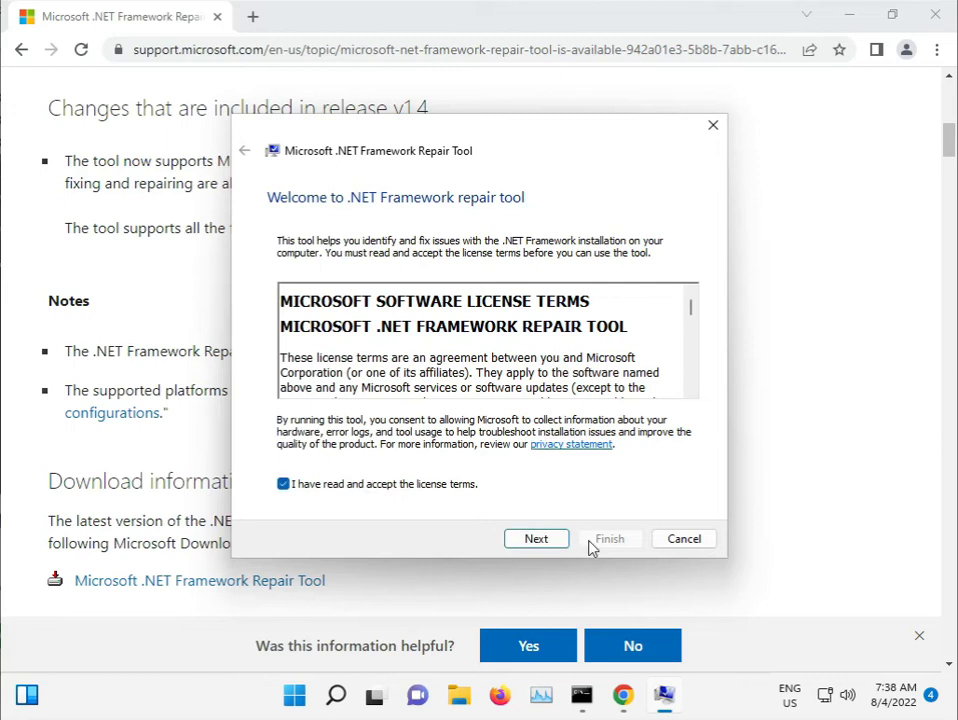
left_click(553, 539)
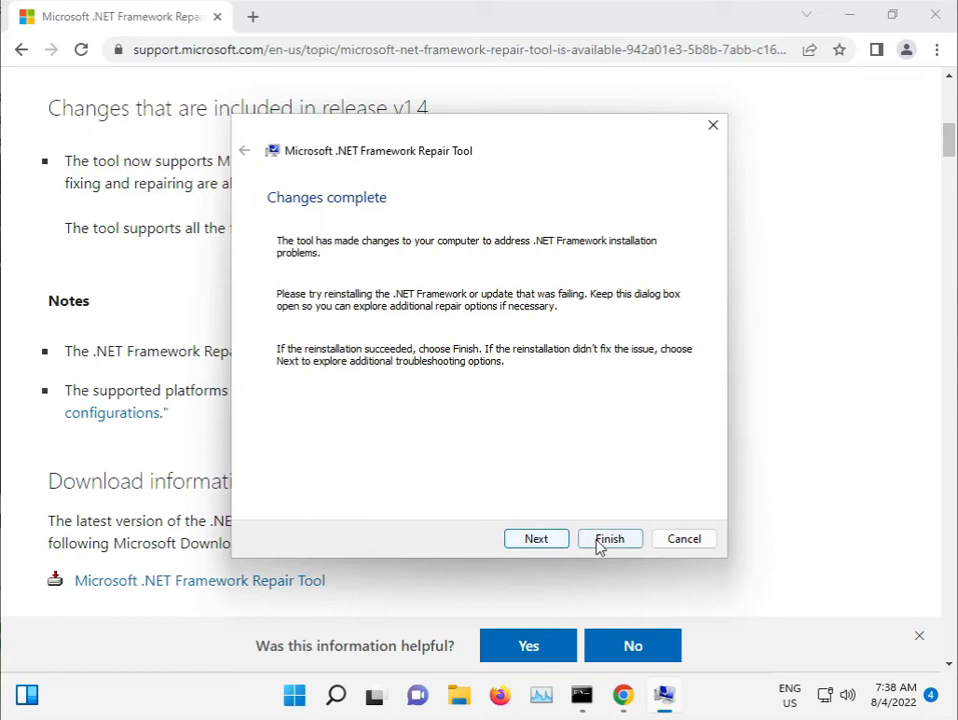
left_click(540, 540)
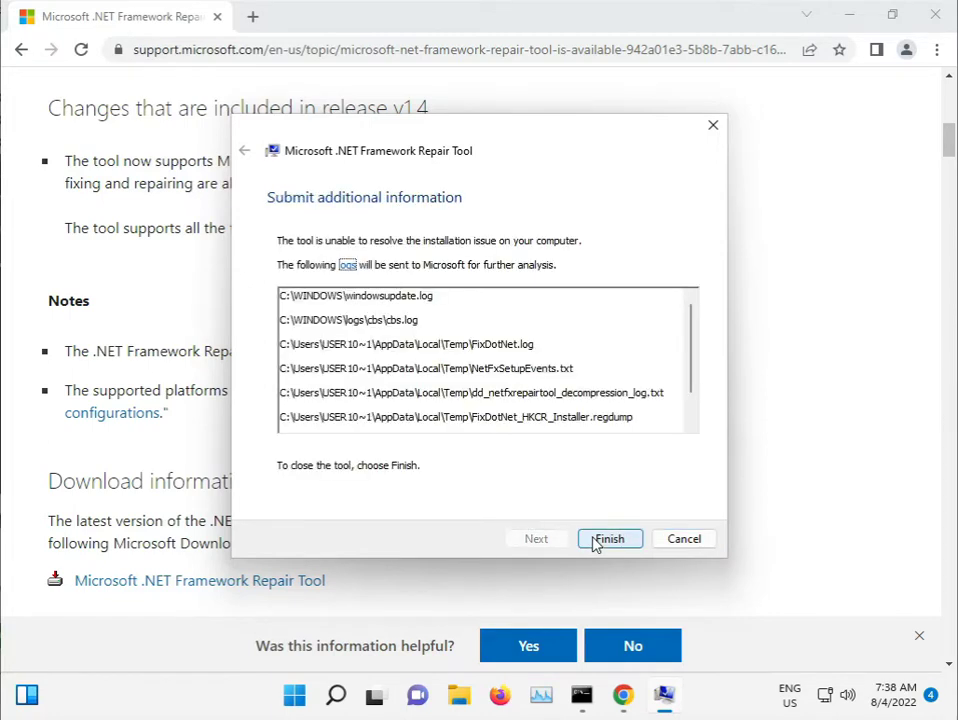
left_click(609, 539)
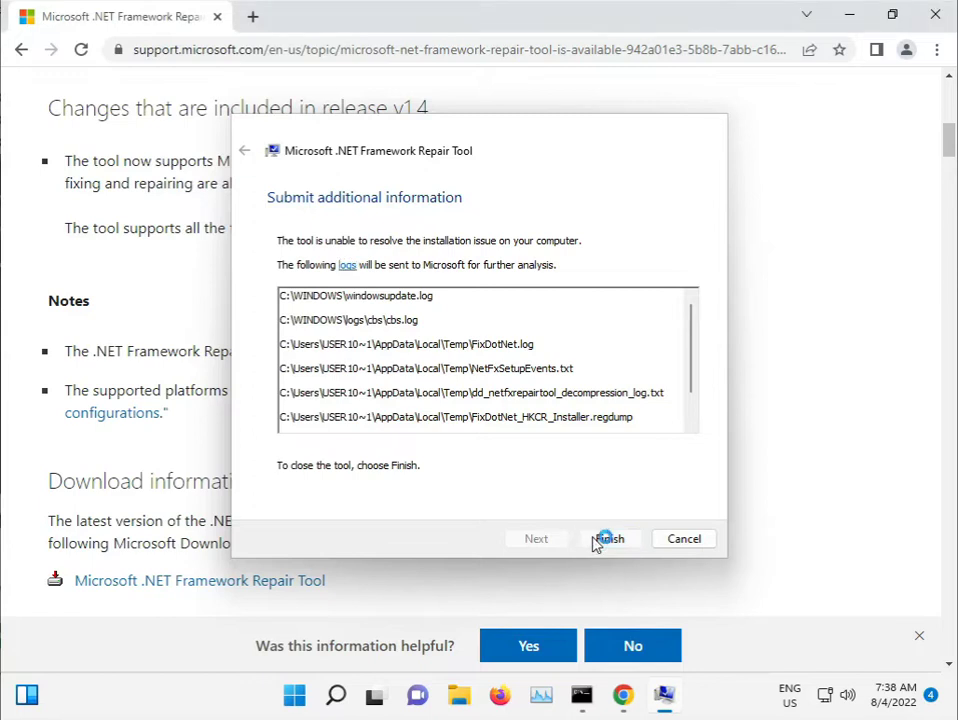
left_click(849, 14)
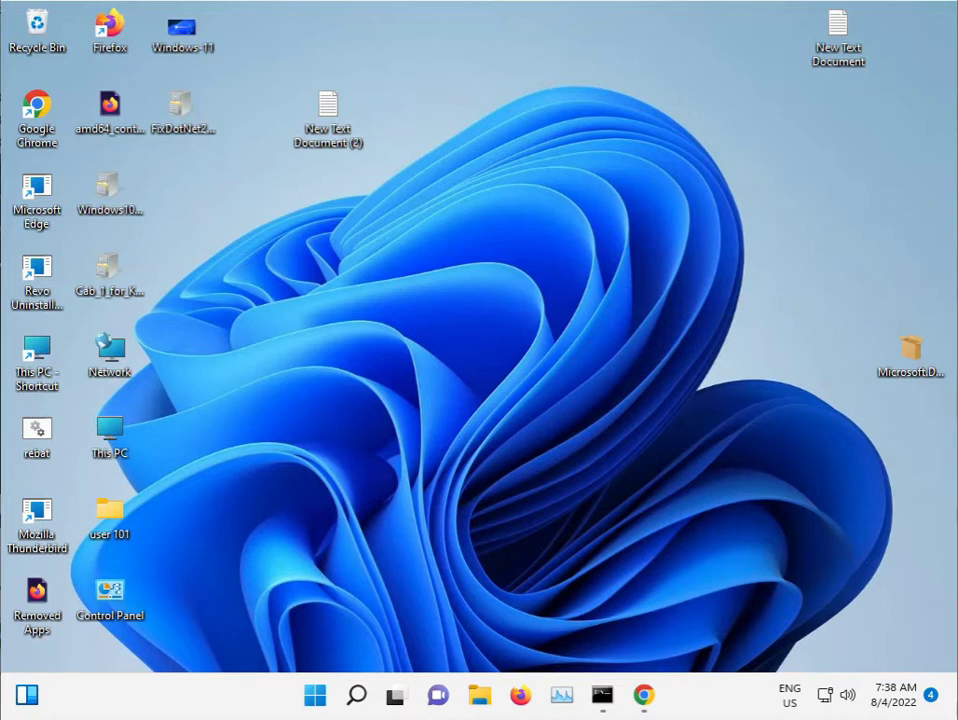
left_click(318, 700)
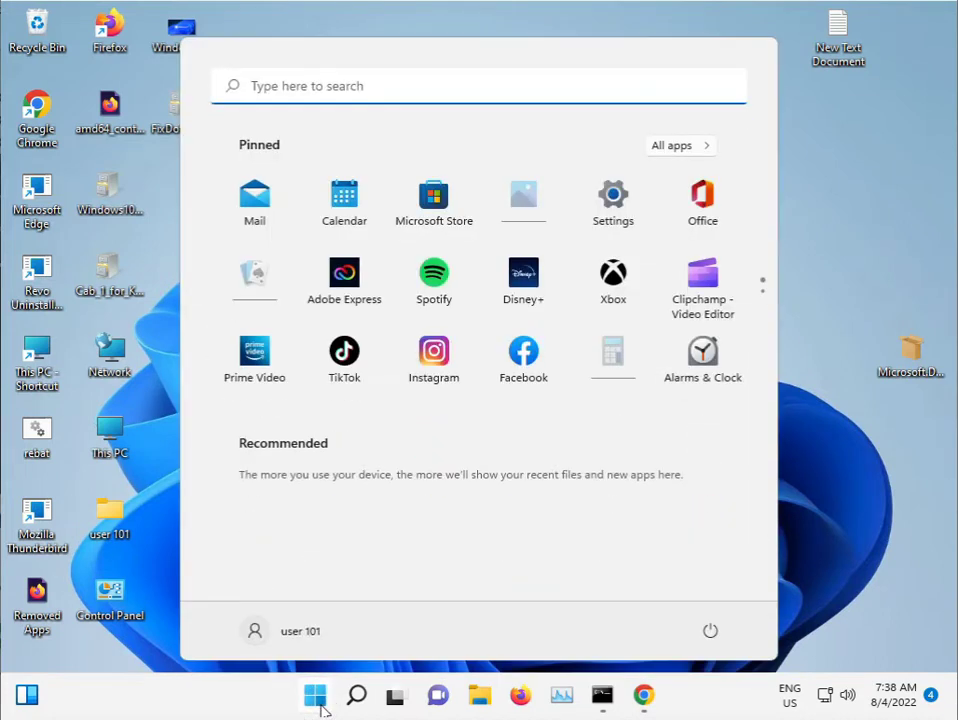
left_click(779, 446)
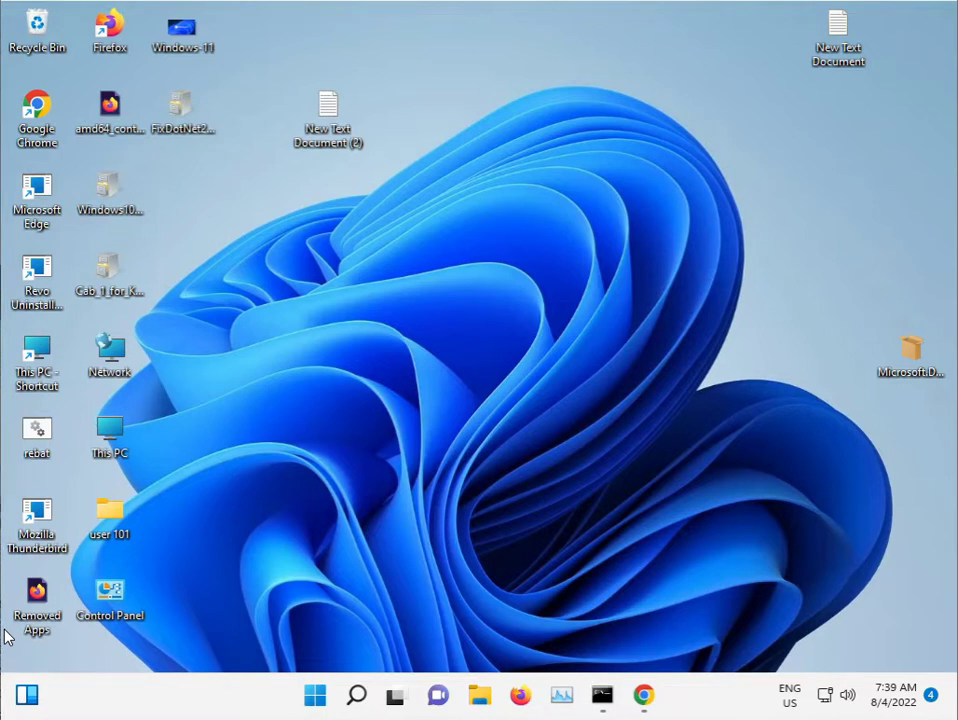
Open the Windows folder on Local Disk (C:) through This PC.
left_click(314, 696)
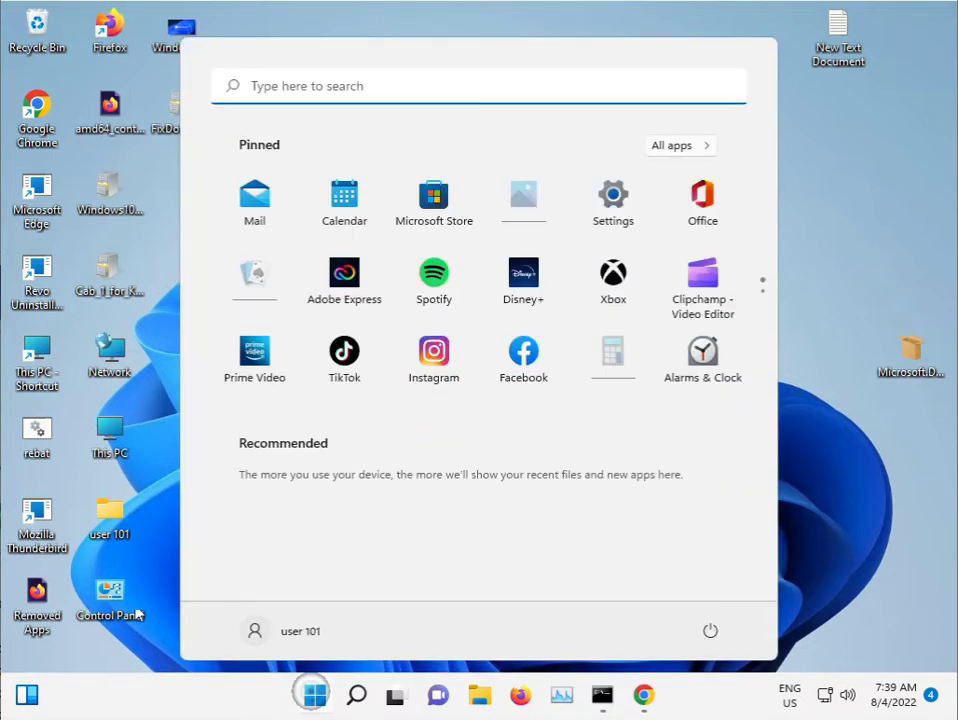
left_click(141, 555)
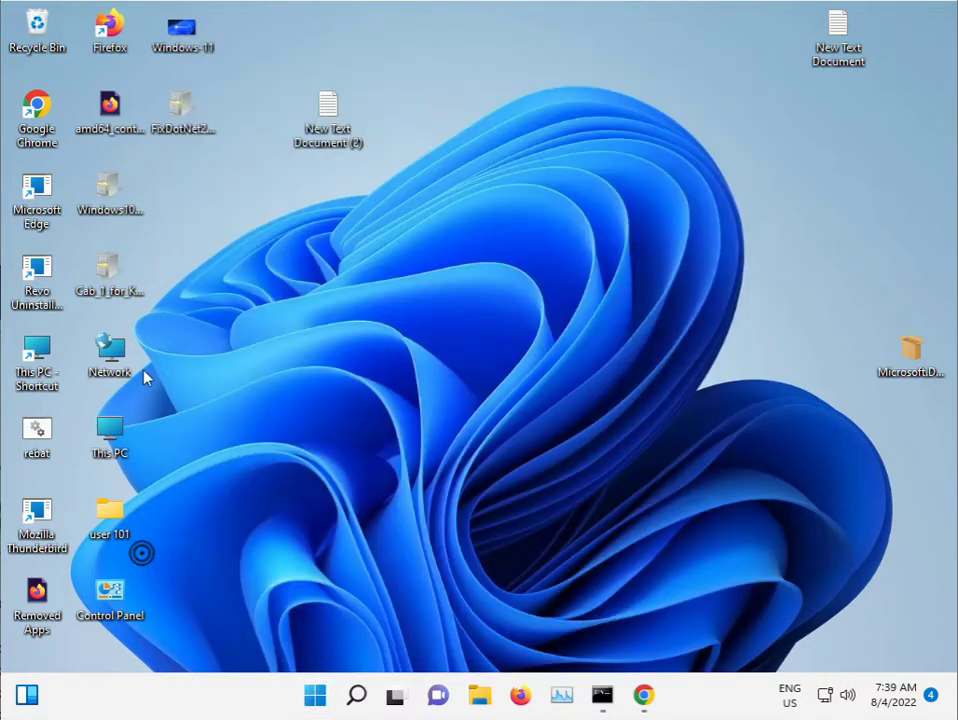
double_click(44, 350)
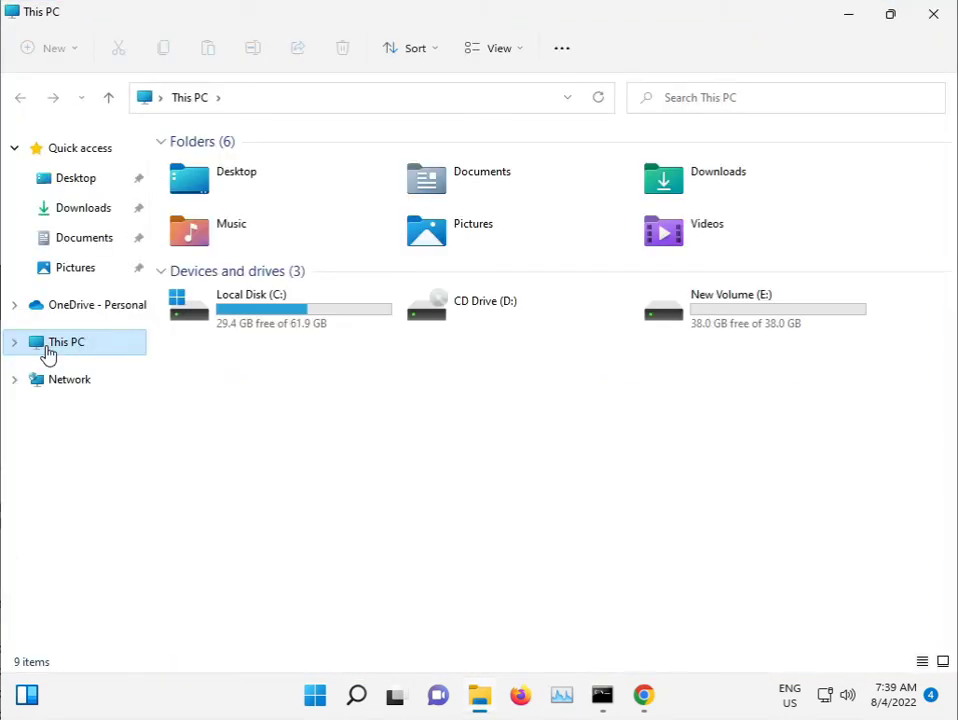
double_click(299, 316)
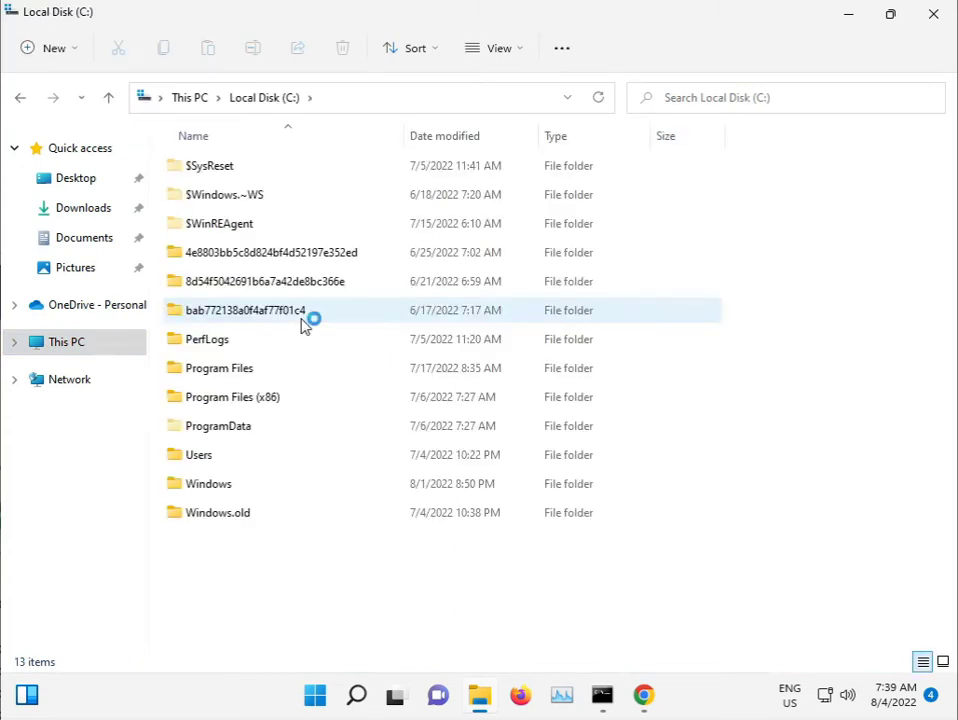
double_click(235, 487)
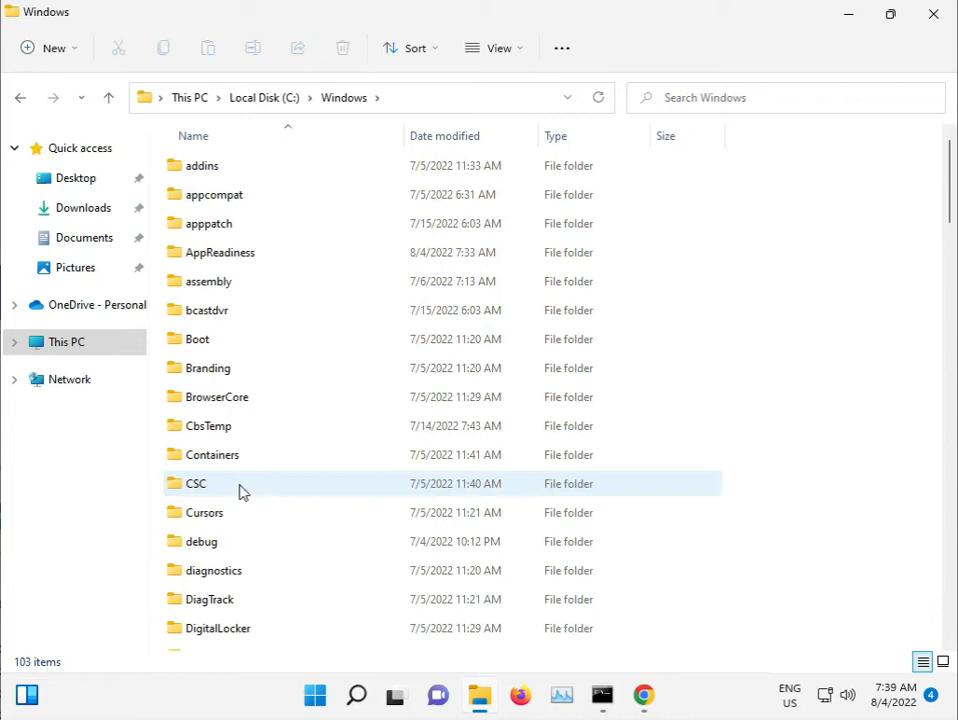
Find the System32 folder inside the Windows folder and open it.
scroll(240, 486, "down", 11)
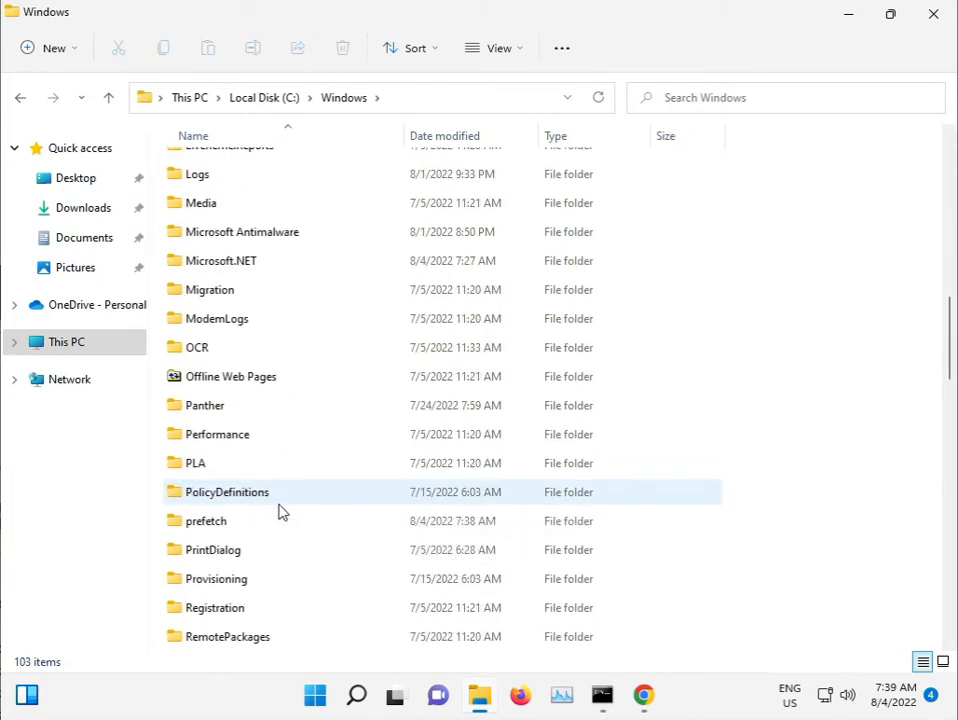
mouse_move(282, 512)
scroll(282, 512, "down", 5)
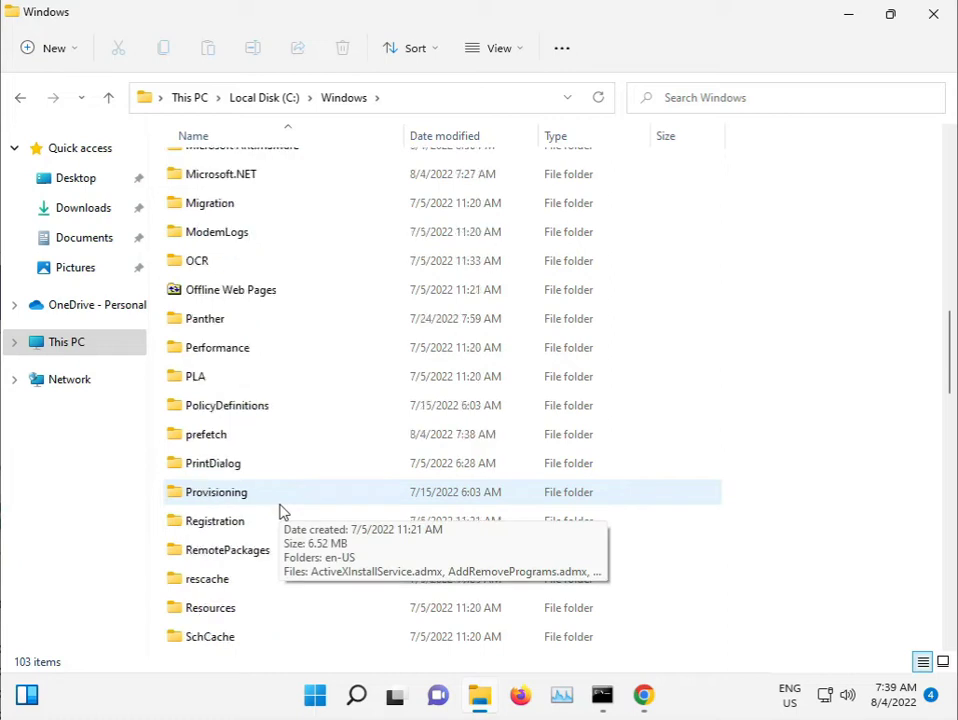
scroll(280, 511, "down", 4)
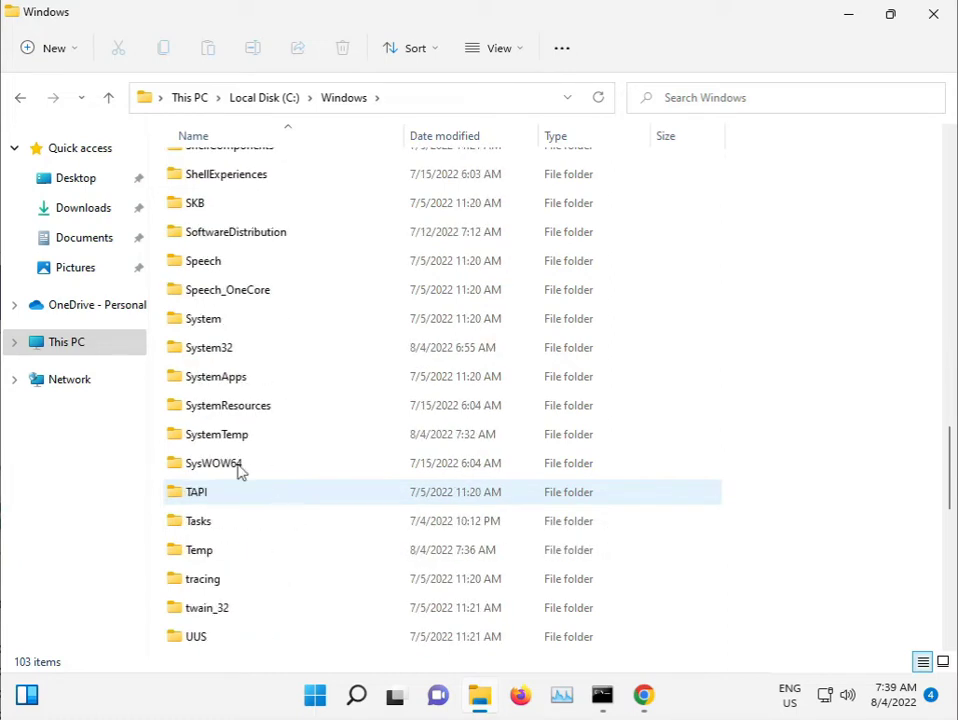
left_click(223, 356)
double_click(224, 357)
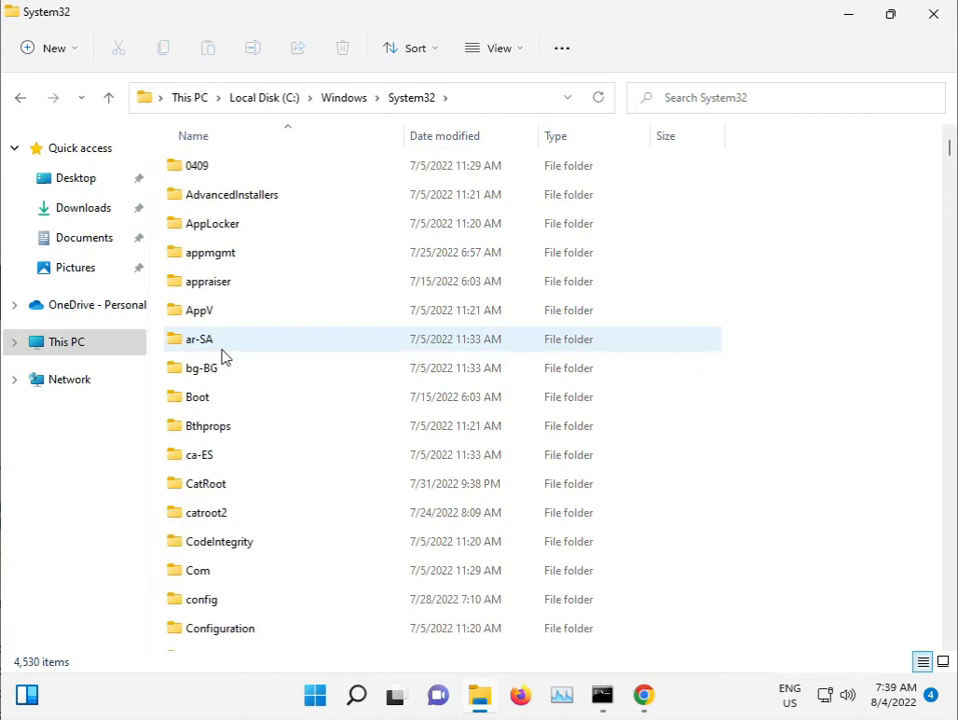
Permanently delete all contents of the catroot2 folder, granting administrator permission for all items and skipping files that are in use.
left_click(241, 509)
left_click_drag(241, 447, 257, 170)
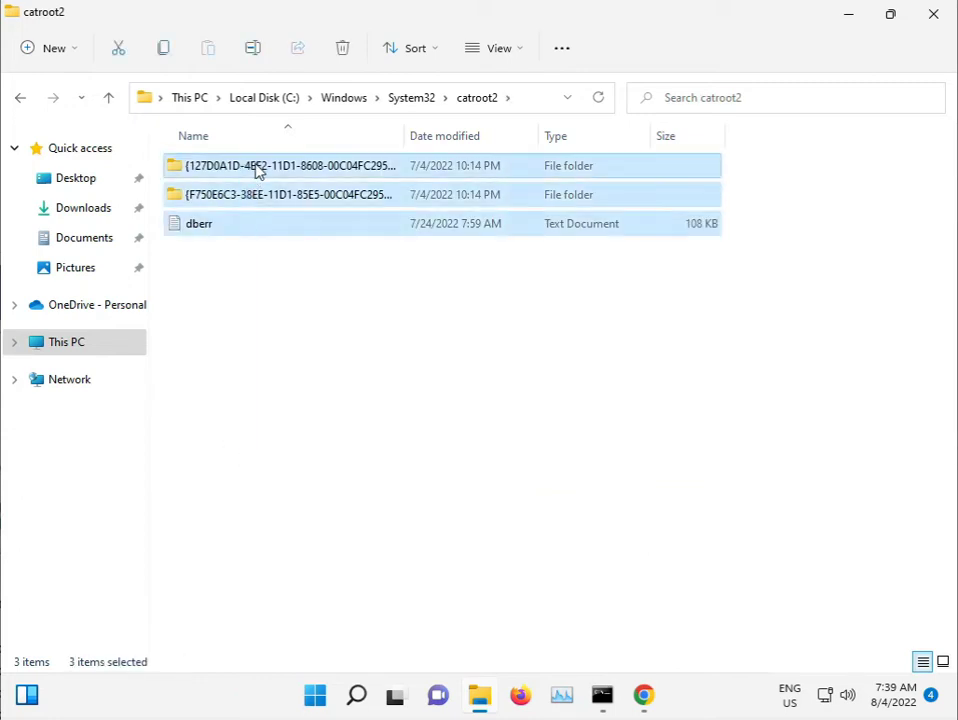
key("shift+Delete")
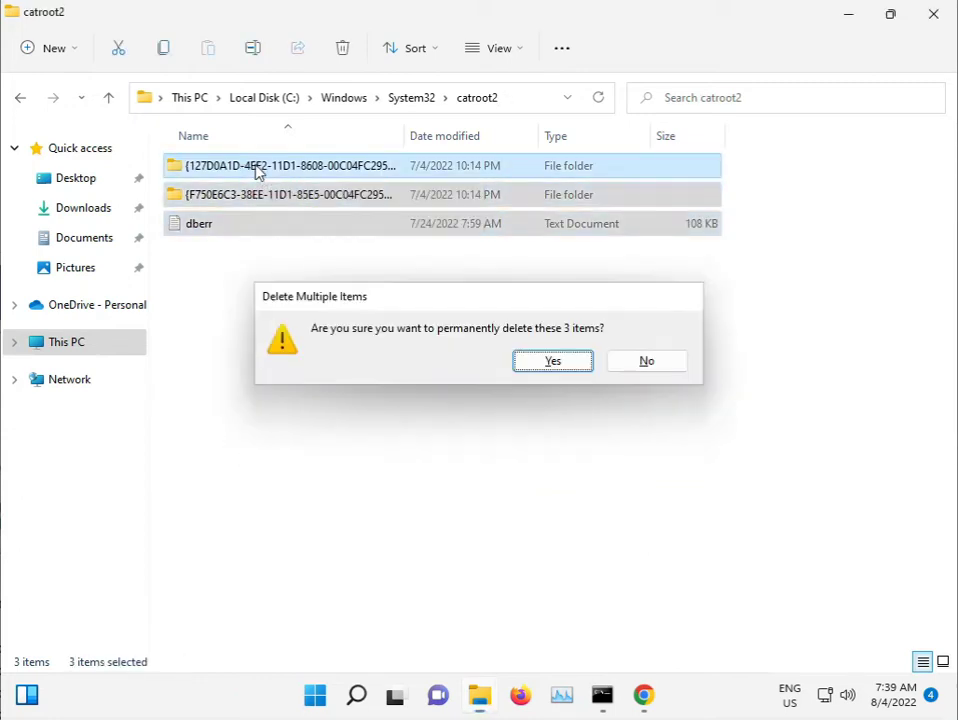
key("Return")
left_click(252, 222)
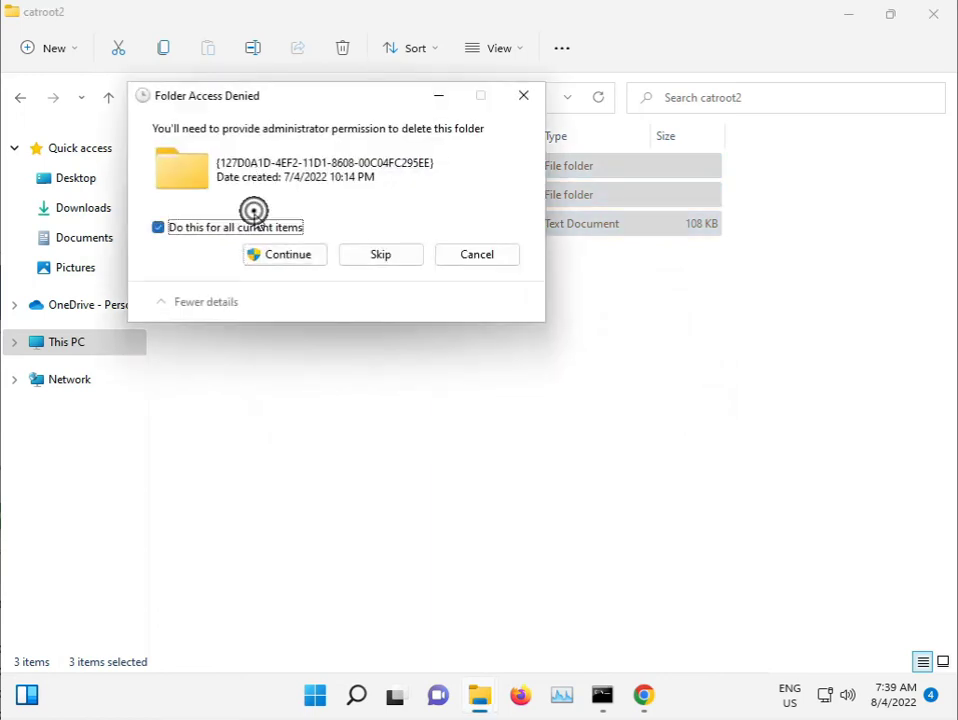
left_click(292, 250)
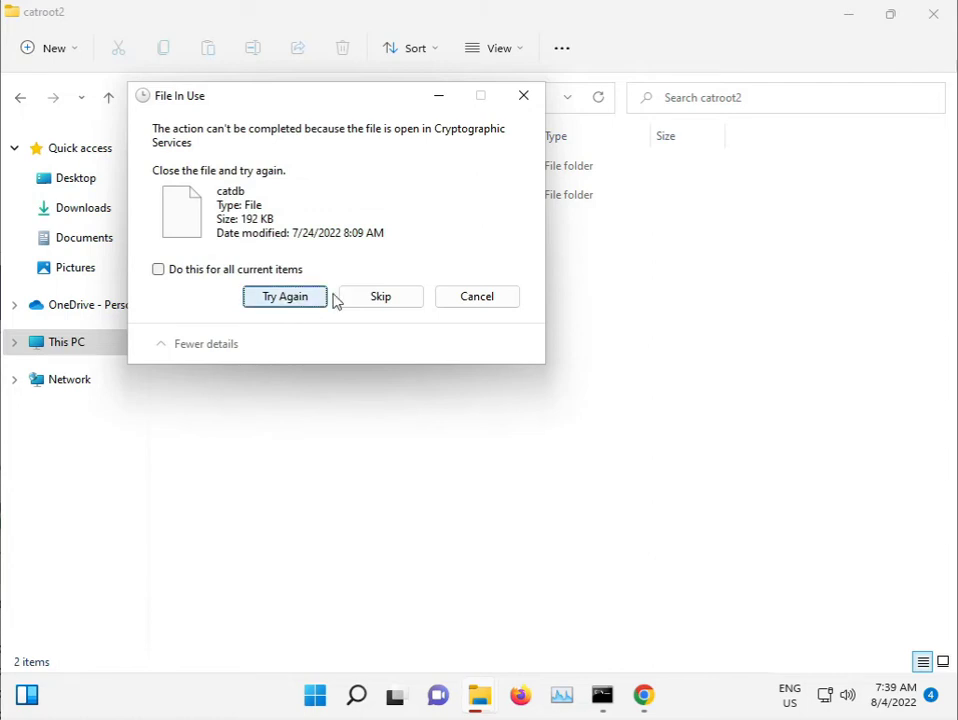
left_click(360, 297)
left_click(259, 271)
left_click(364, 298)
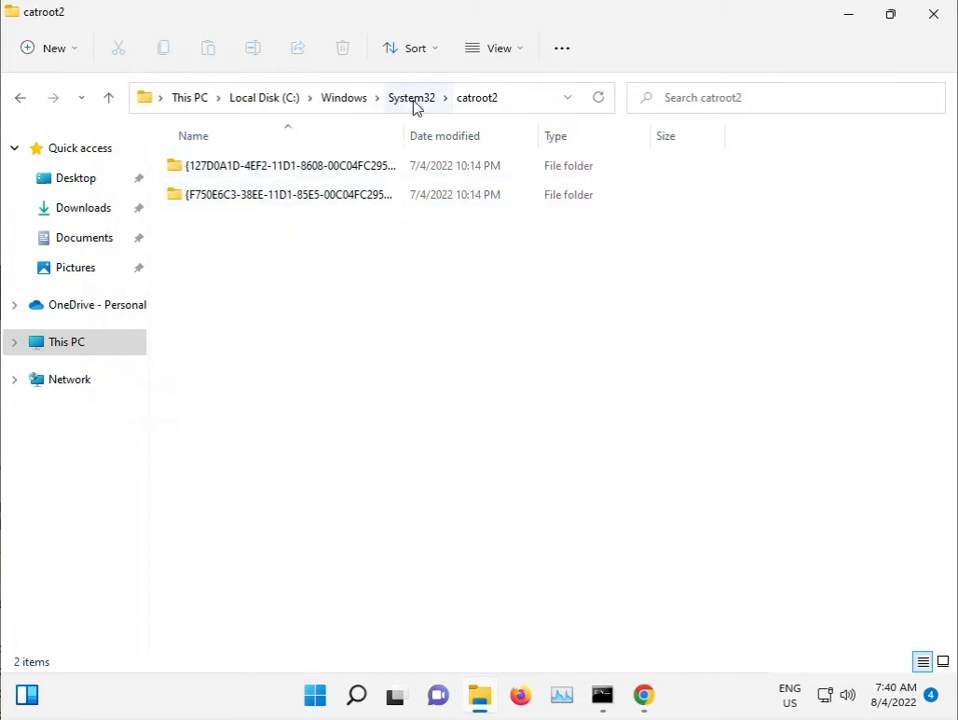
Return to System32 and look through its folders and files for the SoftwareDistribution folder.
left_click(411, 99)
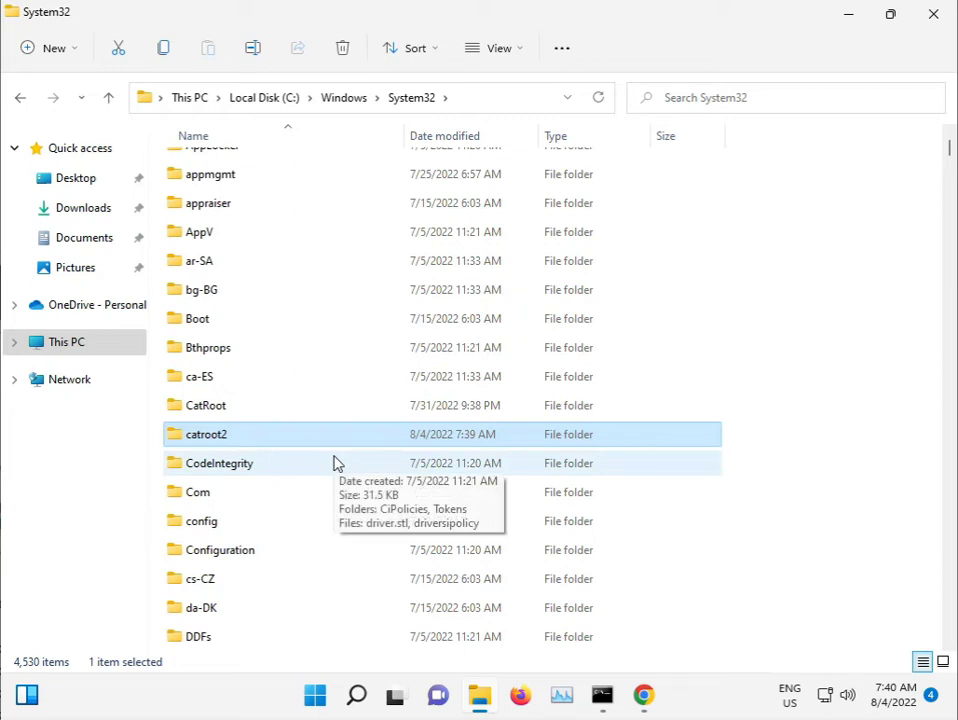
scroll(336, 463, "down", 1)
scroll(336, 463, "down", 11)
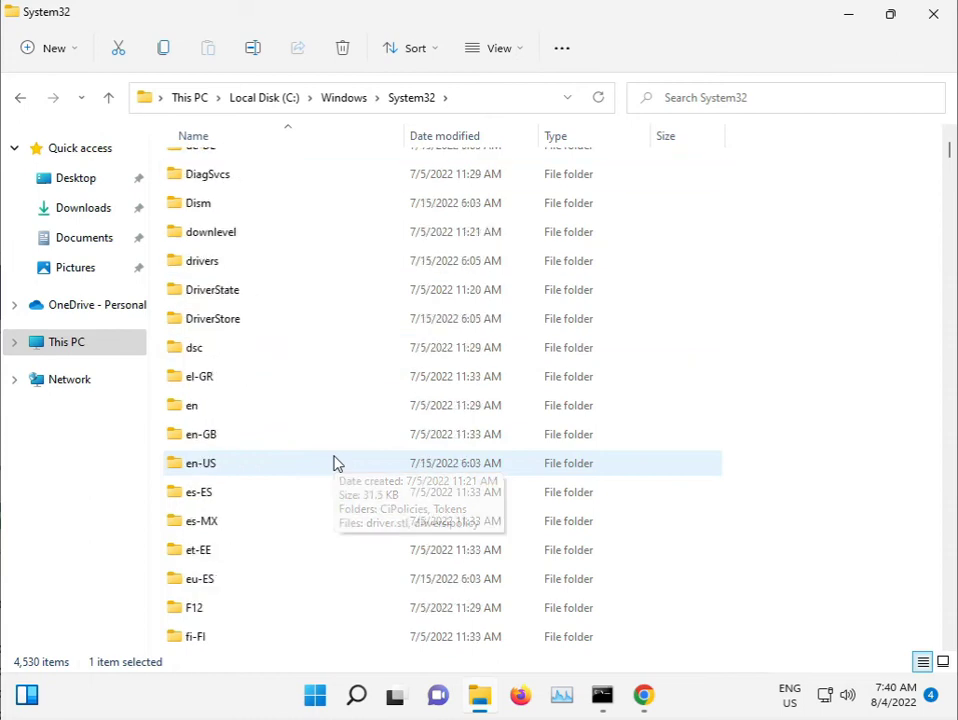
scroll(336, 463, "down", 20)
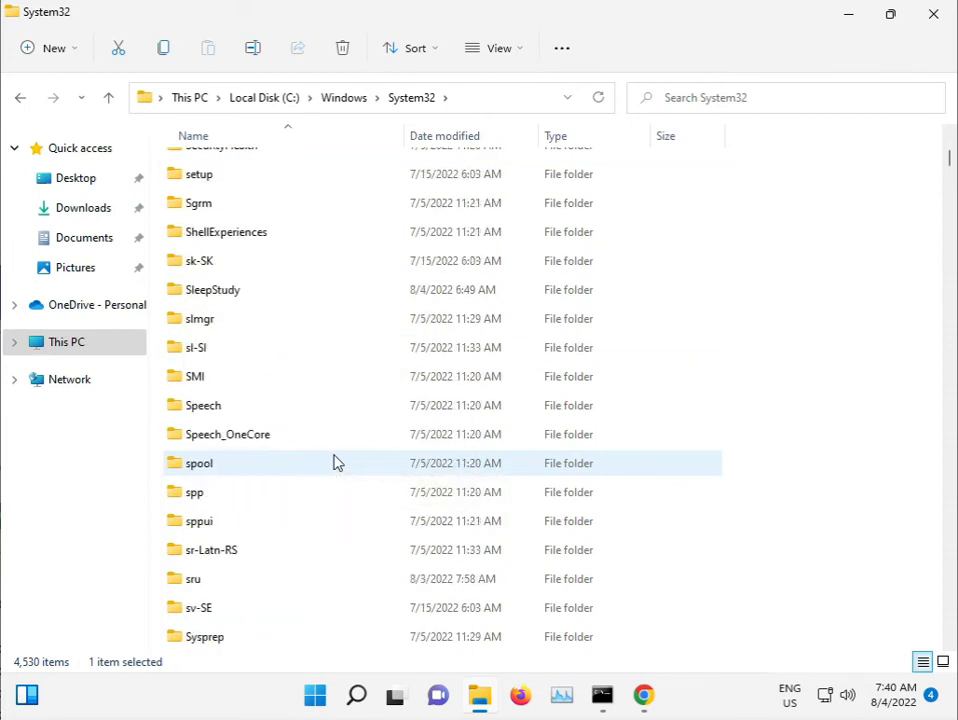
scroll(336, 463, "down", 2)
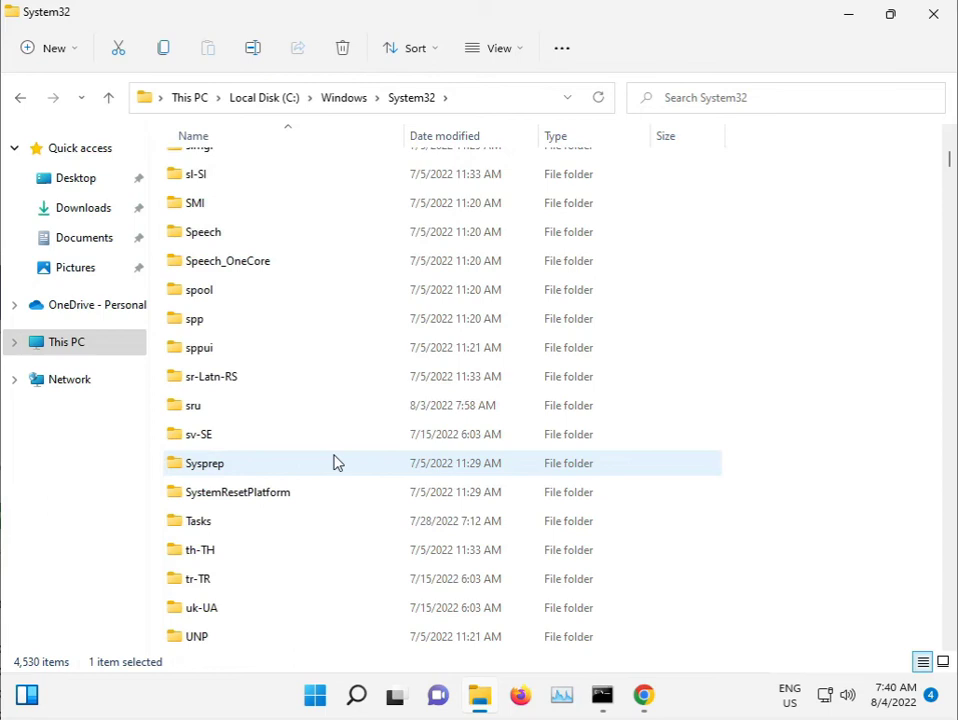
scroll(336, 463, "up", 4)
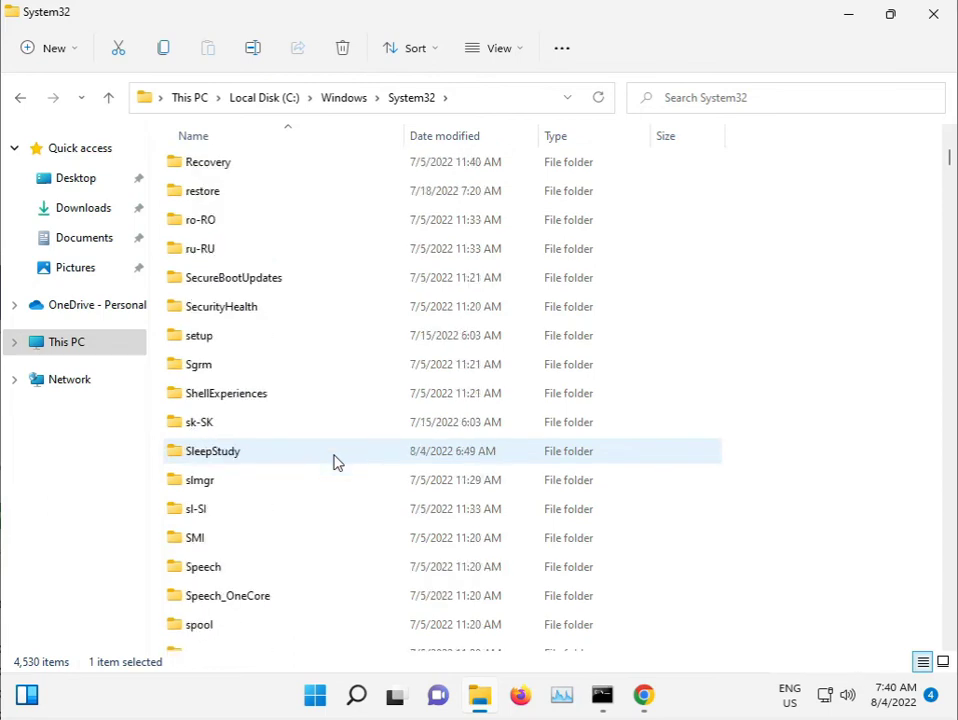
scroll(336, 463, "down", 1)
left_click(332, 460)
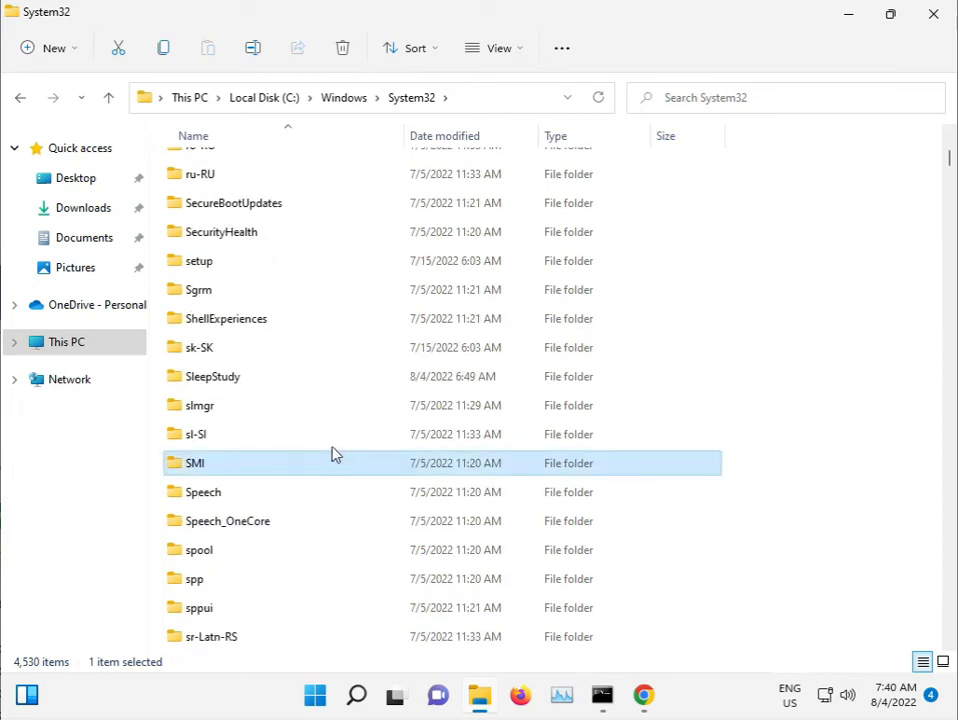
type("d2d1d3")
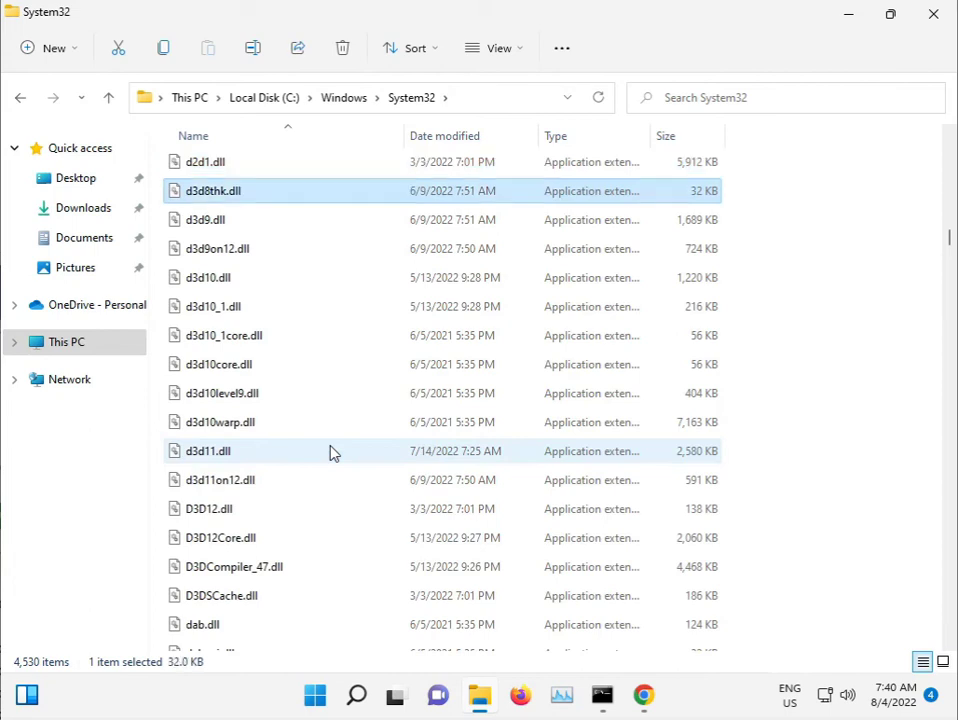
type("sam")
key("Down")
key("Down")
key("Down")
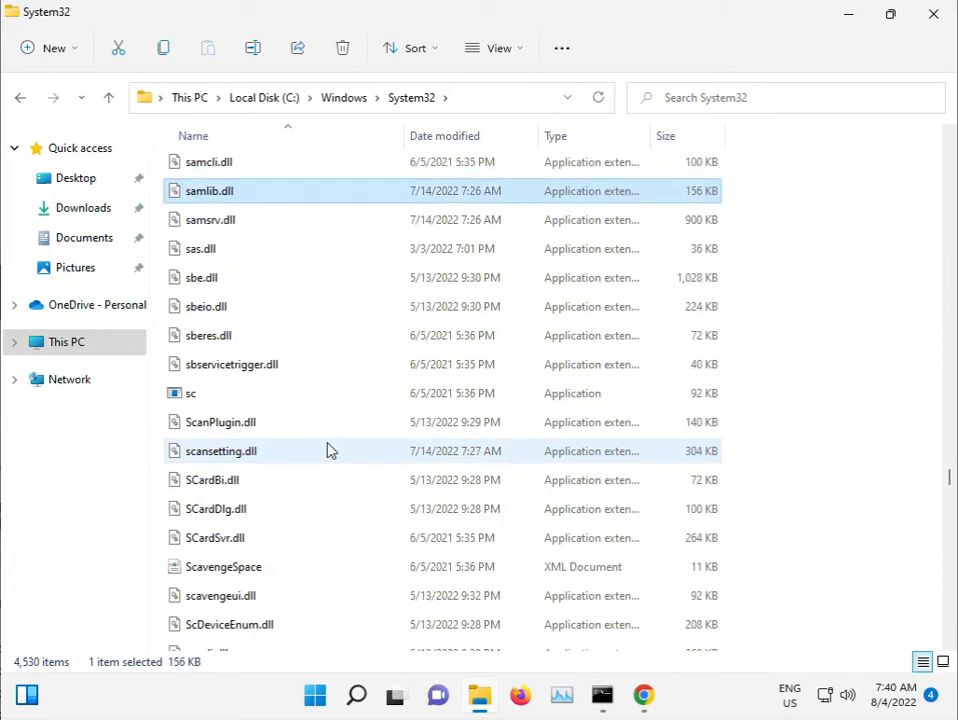
key("Down")
type("sce")
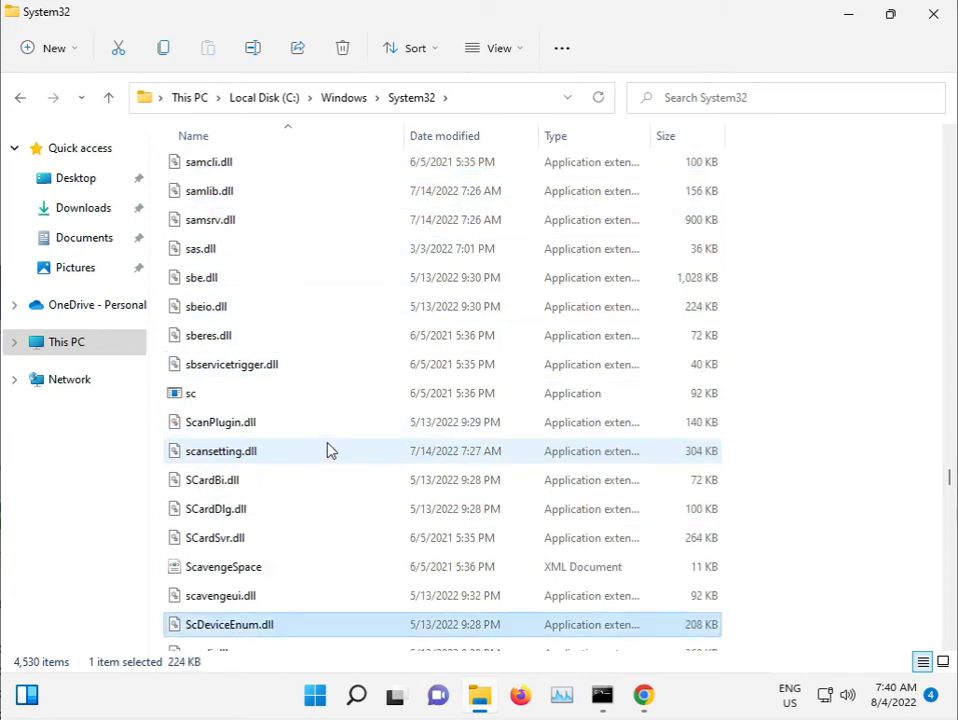
key("Down")
key("Down")
key("Down")
key("Down")
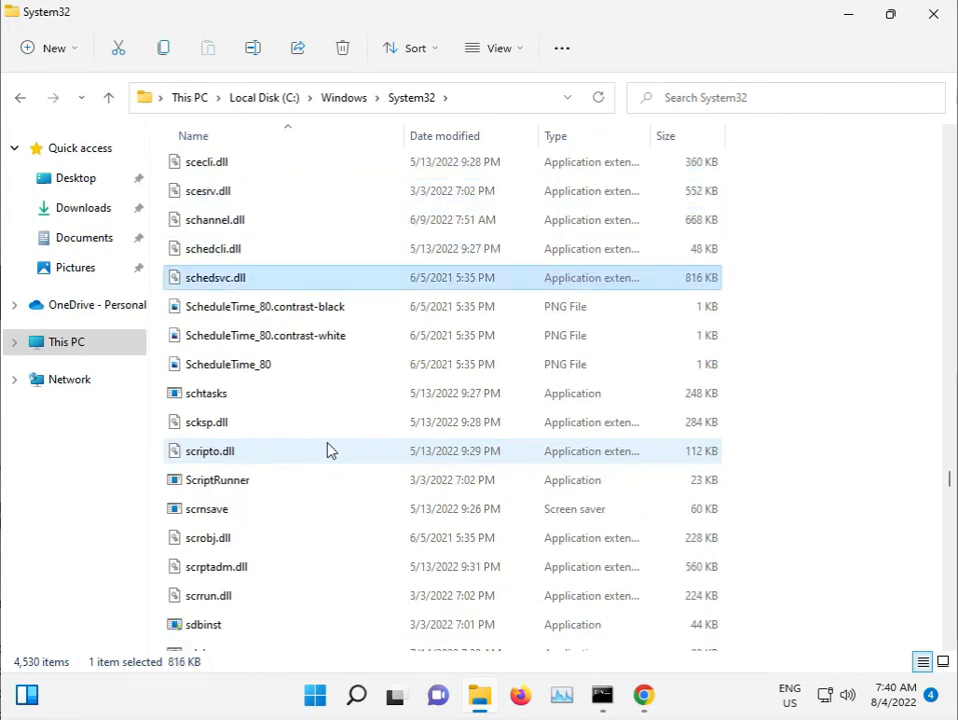
type("sdi")
key("Down")
type("searchf")
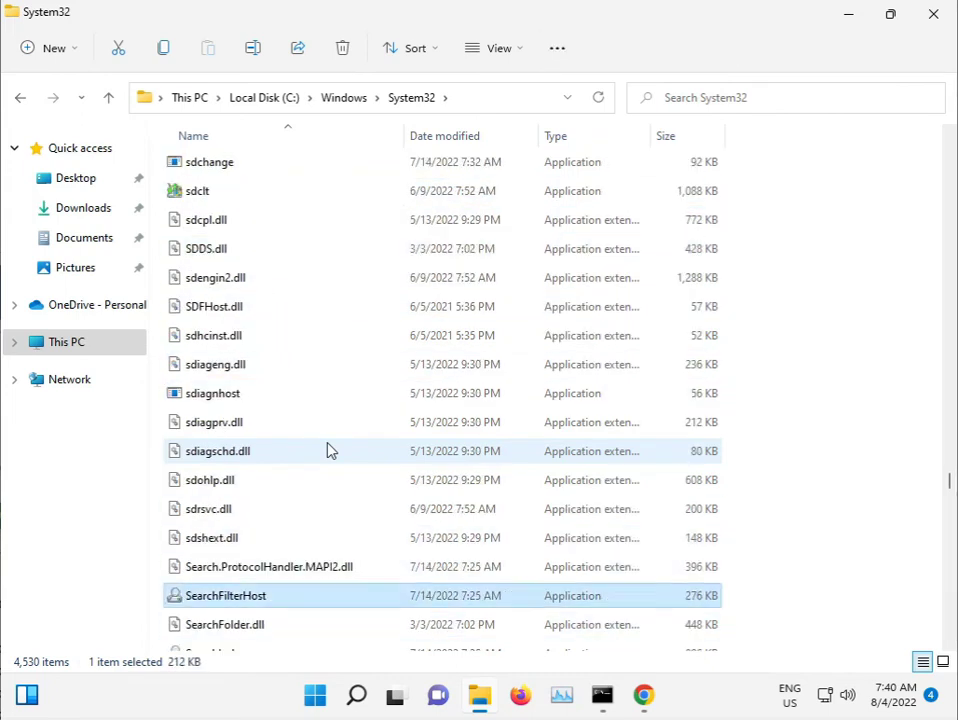
type("secproc_ssecuritycsensorsu")
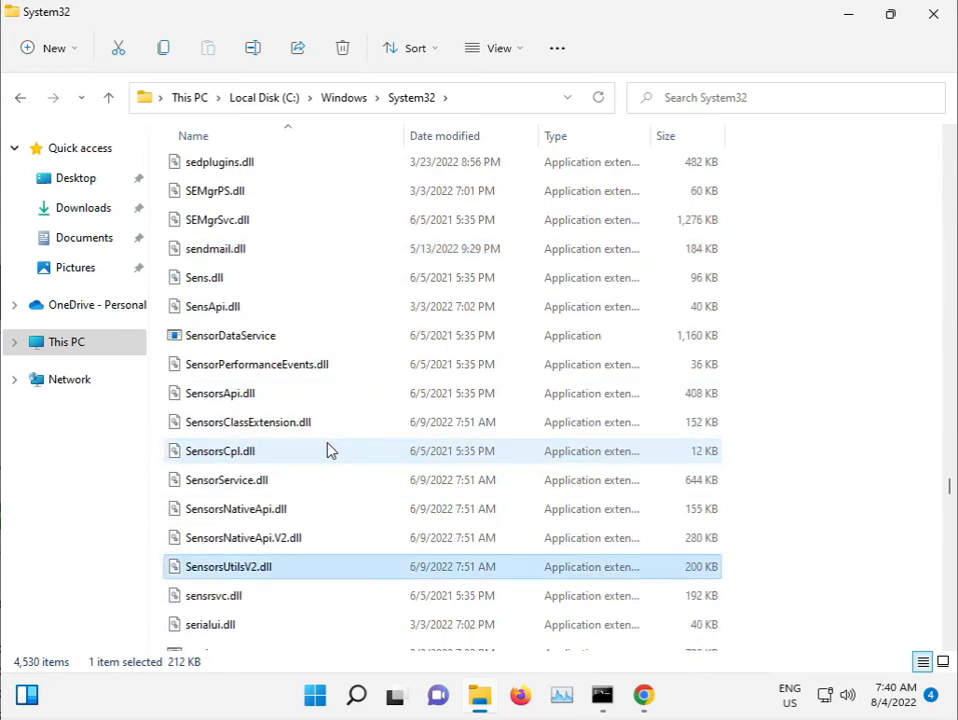
type("settingshandlers_ca")
key("Down")
key("Down")
key("Down")
key("Down")
key("Down")
key("Down")
key("Down")
key("Down")
key("Down")
key("Down")
key("Down")
key("Down")
key("Down")
key("Down")
key("Down")
key("Down")
key("Down")
key("Down")
key("Down")
key("Down")
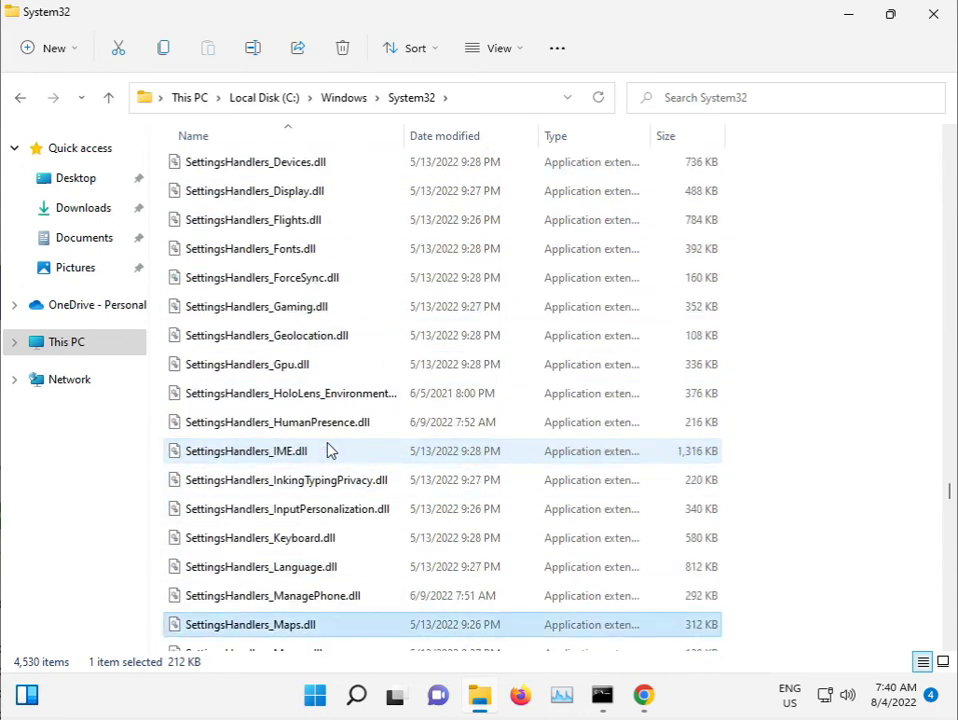
type("shareh")
key("Down")
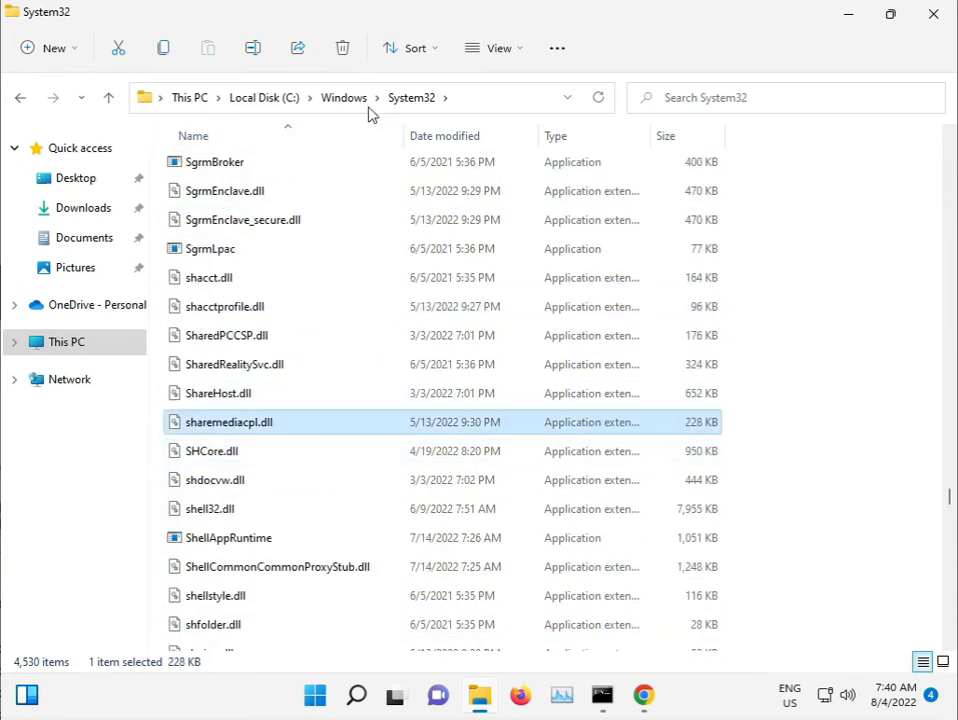
Go back up to the Windows folder, find the SoftwareDistribution folder and open it.
left_click(352, 98)
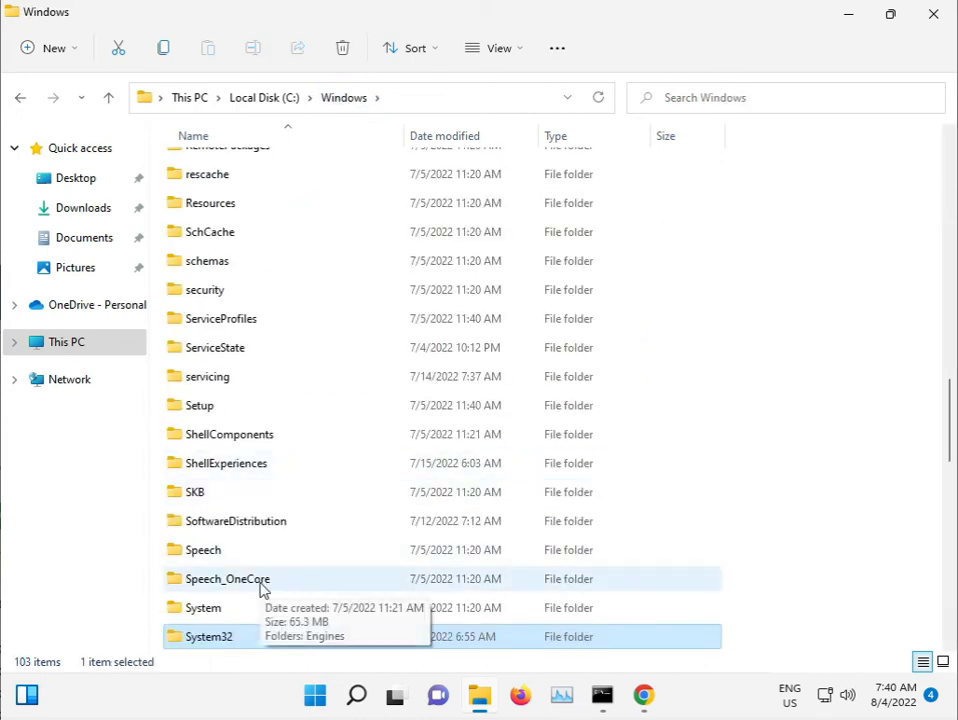
type("systema")
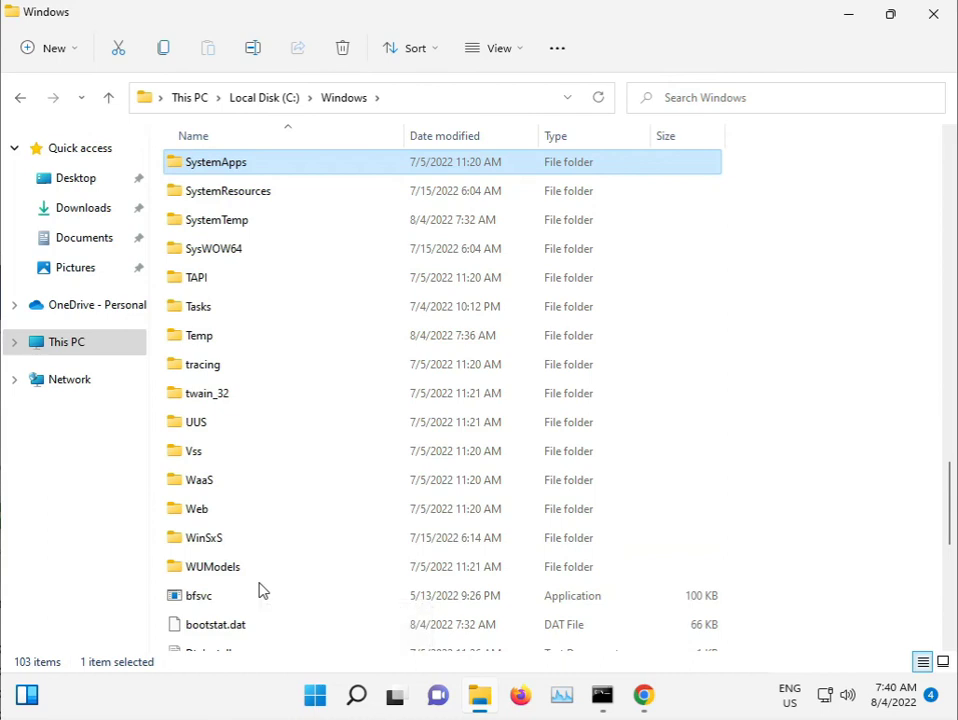
key("Down")
key("Down")
key("Down")
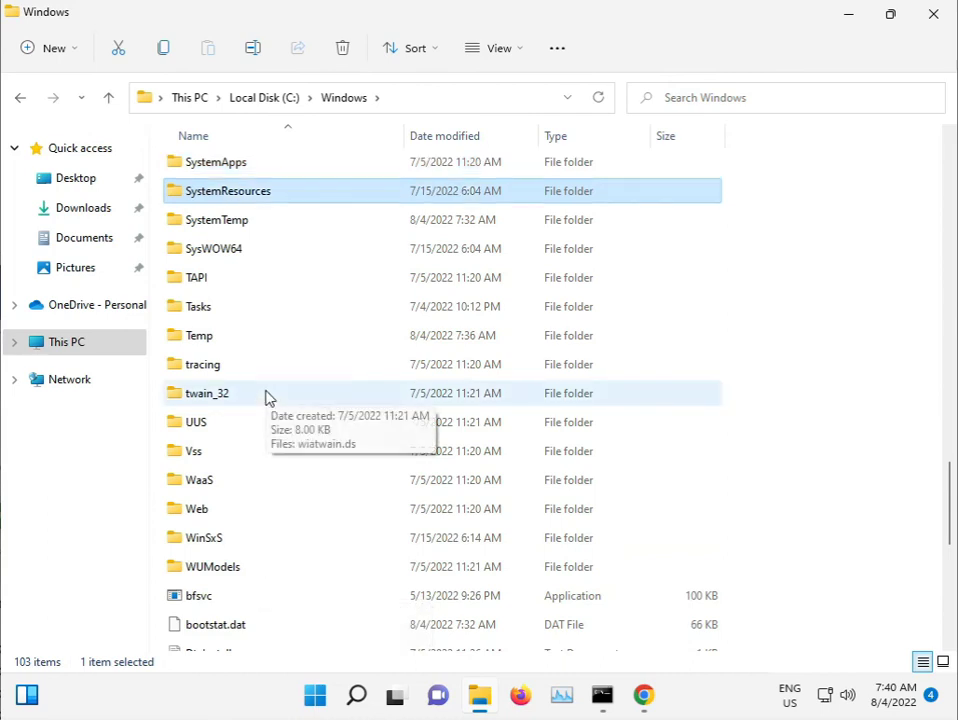
scroll(270, 366, "up", 1)
scroll(272, 366, "up", 3)
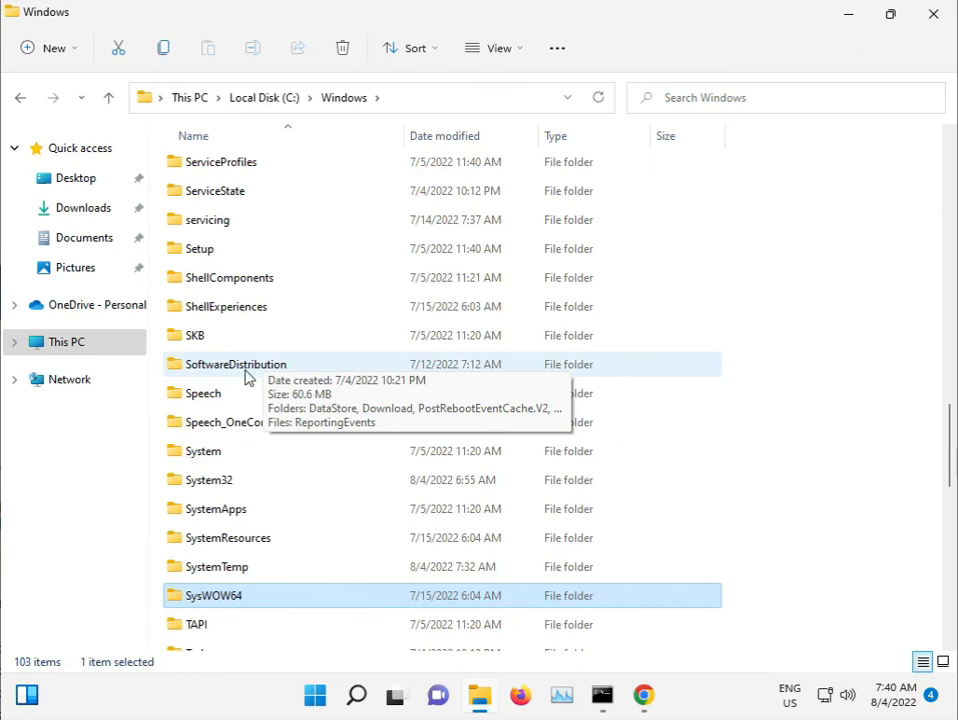
double_click(248, 370)
Permanently delete everything in SoftwareDistribution, granting administrator permission and skipping all files that are in use.
left_click_drag(260, 393, 245, 166)
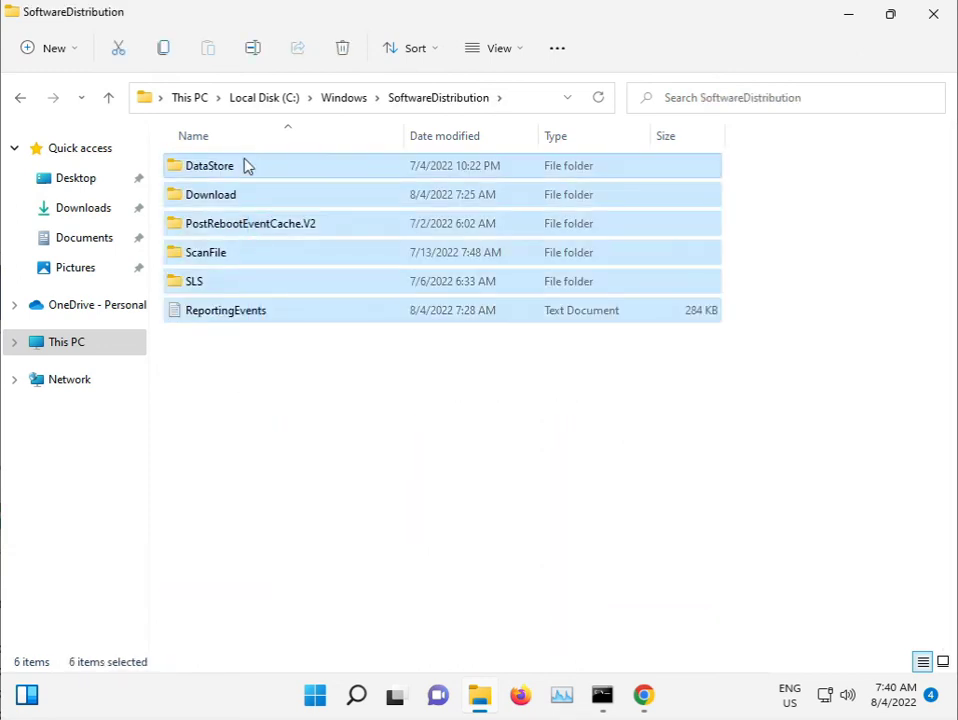
key("shift+Delete")
left_click(547, 362)
left_click(428, 257)
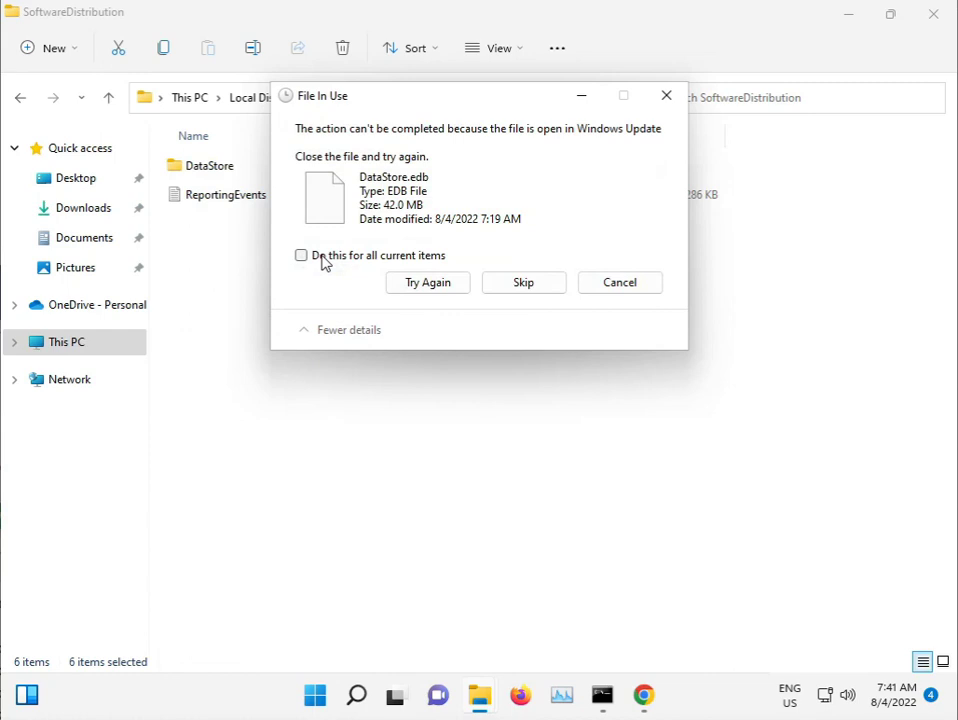
left_click(322, 257)
left_click(524, 284)
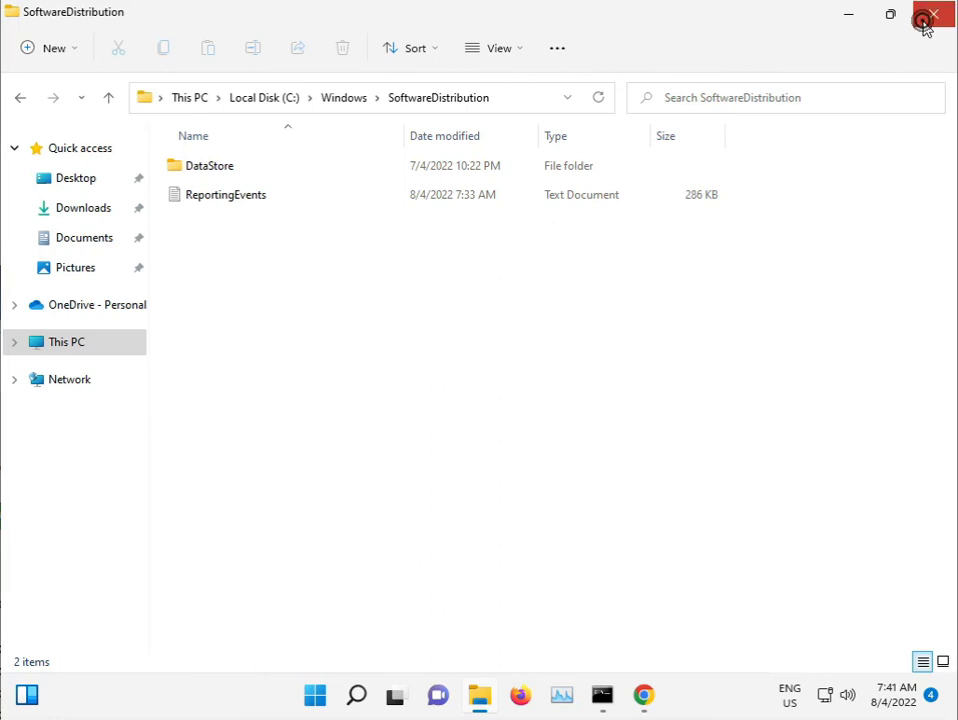
Close File Explorer and switch to Command Prompt to check the progress of the sfc /scannow scan.
left_click(924, 18)
left_click(602, 696)
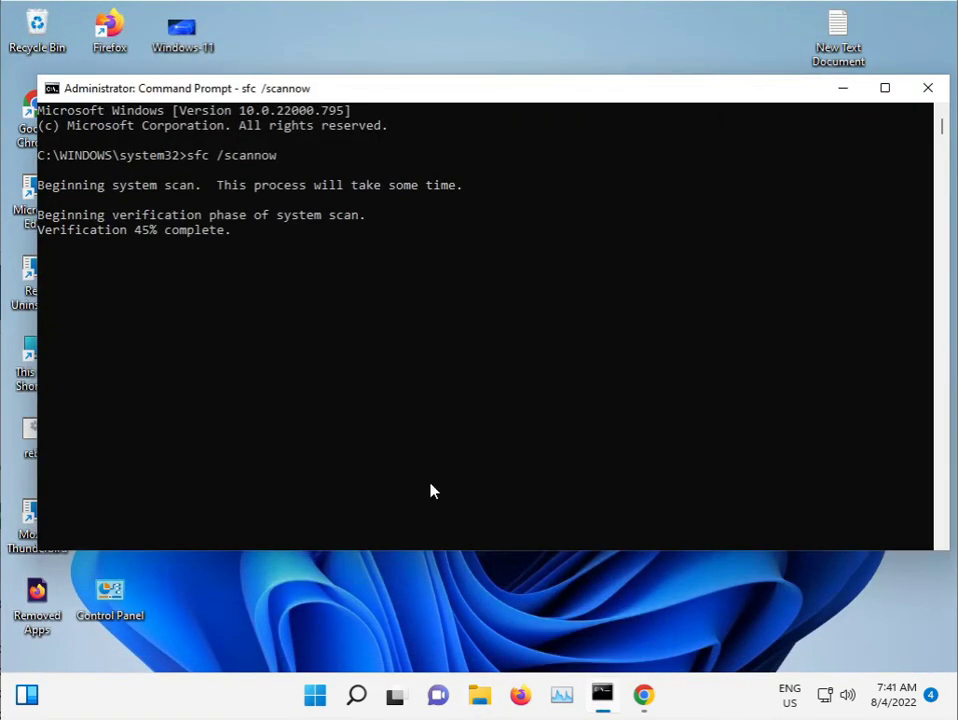